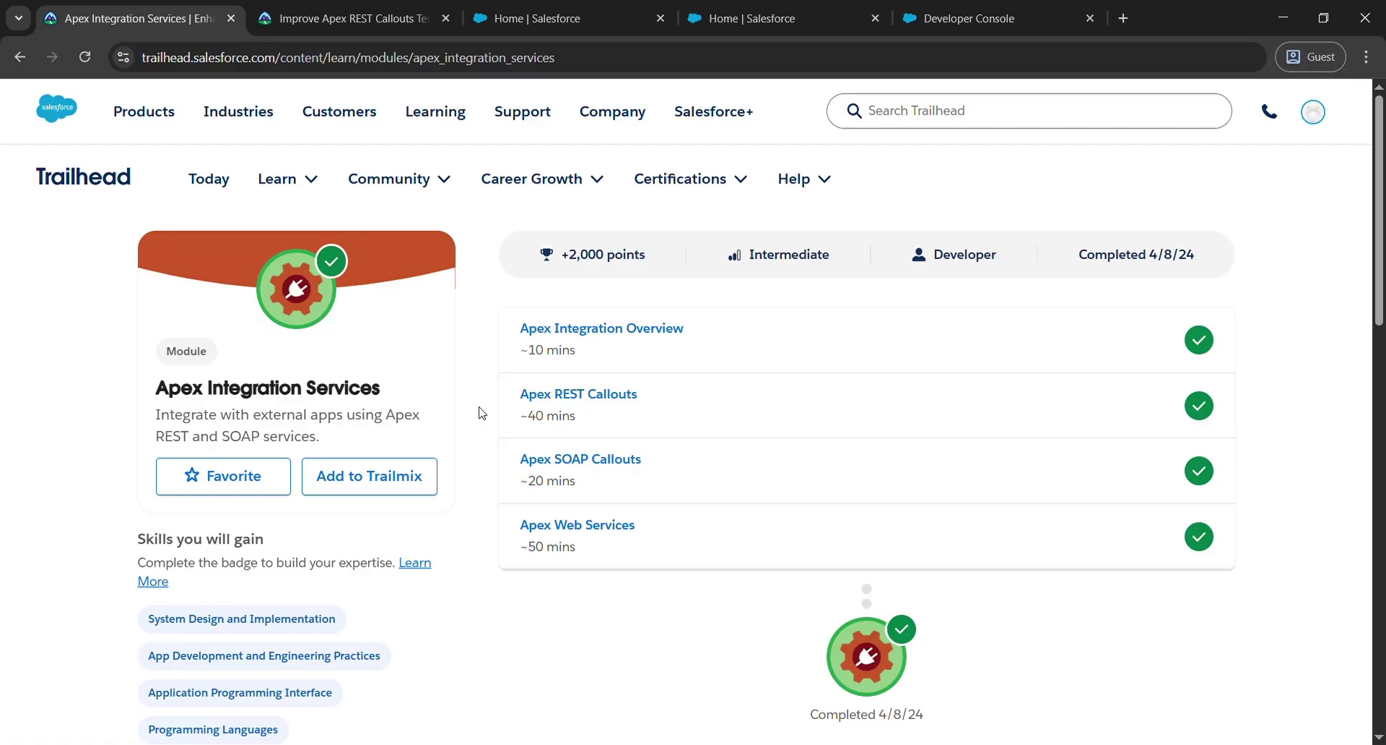
Step: Review the Apex REST Callouts challenge, copy the AnimalLocator name, and launch the playground org
{"action": "left_click", "coordinate": [573, 405]}
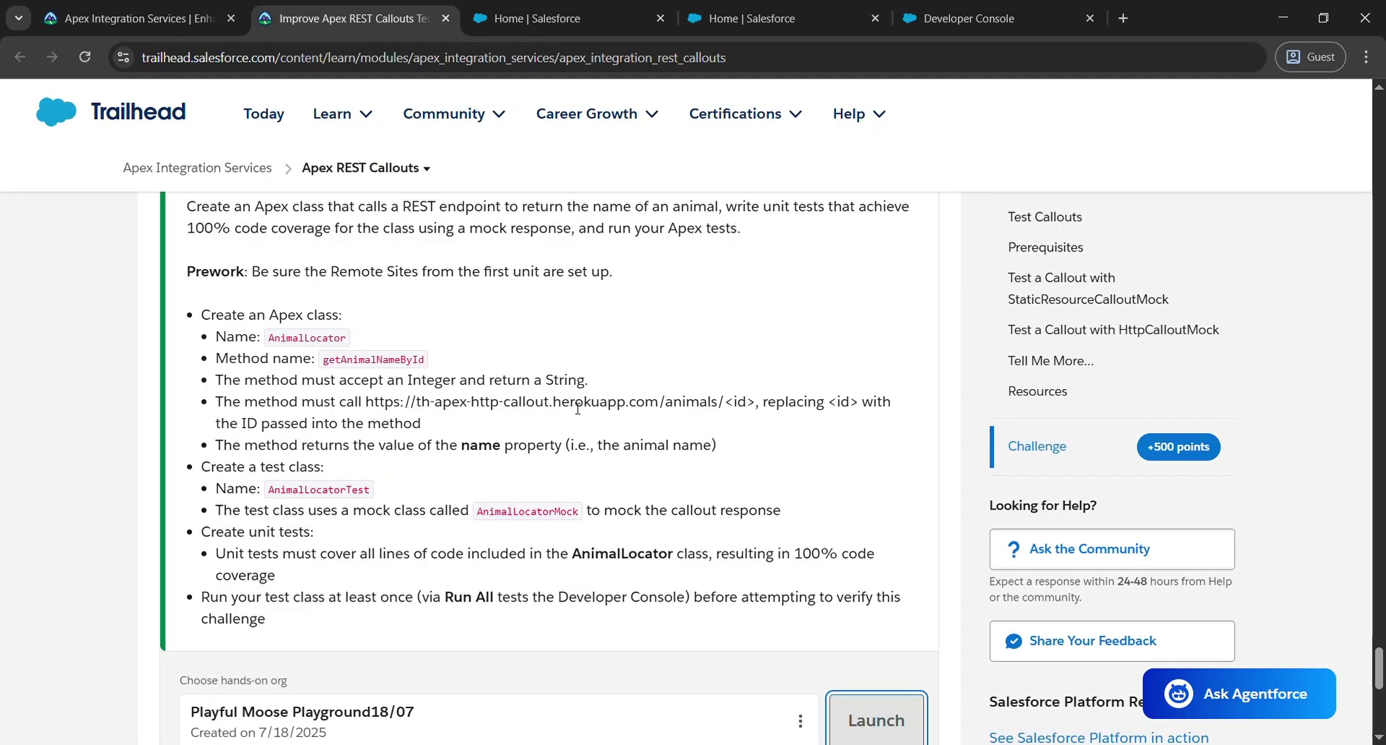
{"action": "scroll", "coordinate": [577, 409], "scroll_direction": "down", "scroll_amount": 1}
{"action": "scroll", "coordinate": [577, 408], "scroll_direction": "down", "scroll_amount": 1}
{"action": "scroll", "coordinate": [566, 317], "scroll_direction": "up", "scroll_amount": 1}
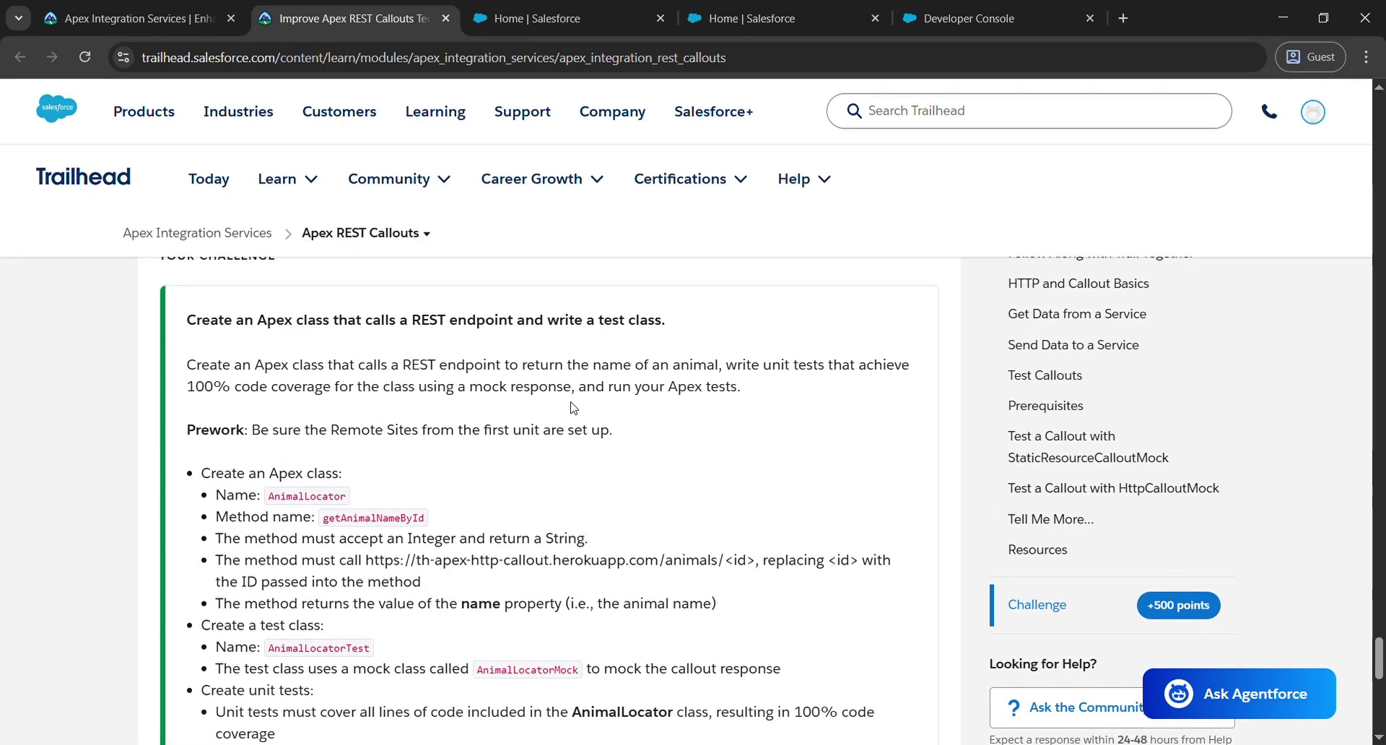
{"action": "scroll", "coordinate": [794, 332], "scroll_direction": "down", "scroll_amount": 1}
{"action": "scroll", "coordinate": [486, 384], "scroll_direction": "up", "scroll_amount": 2}
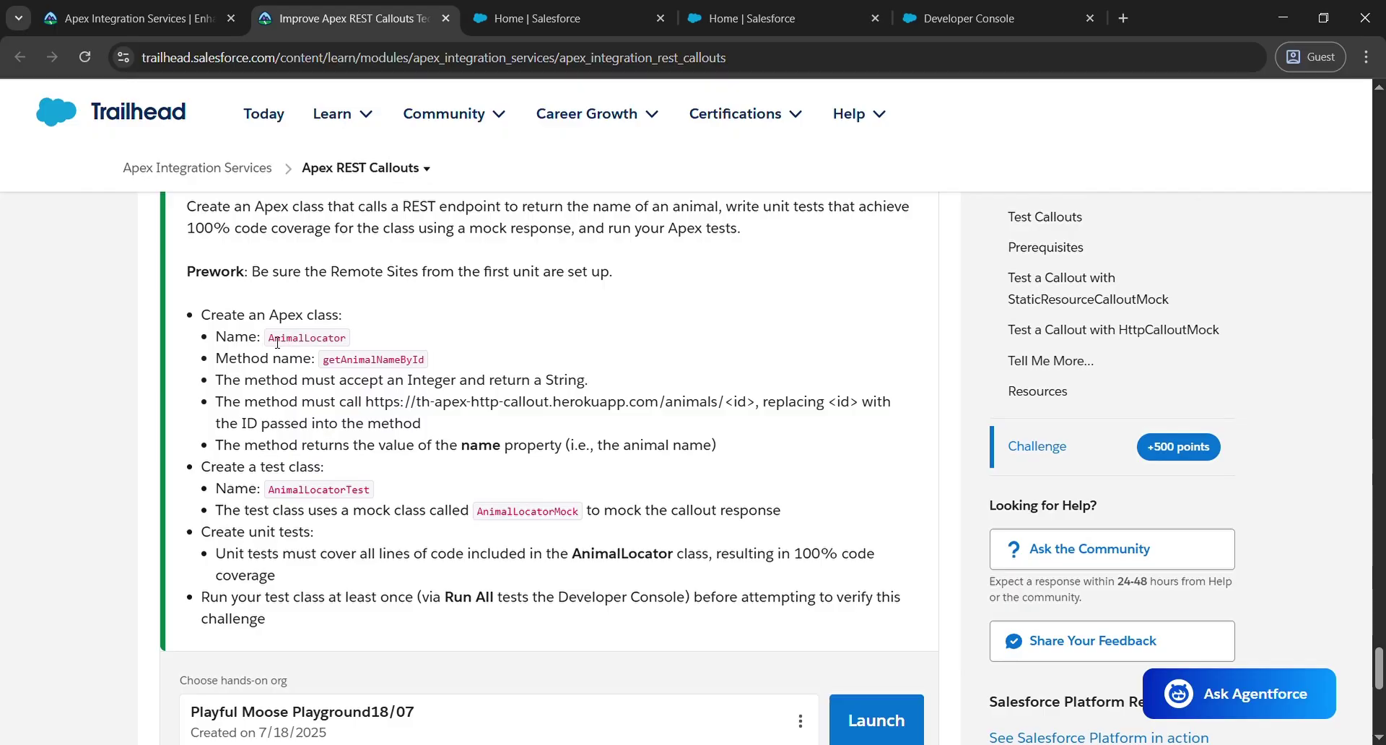
{"action": "left_click_drag", "start_coordinate": [268, 338], "coordinate": [394, 347]}
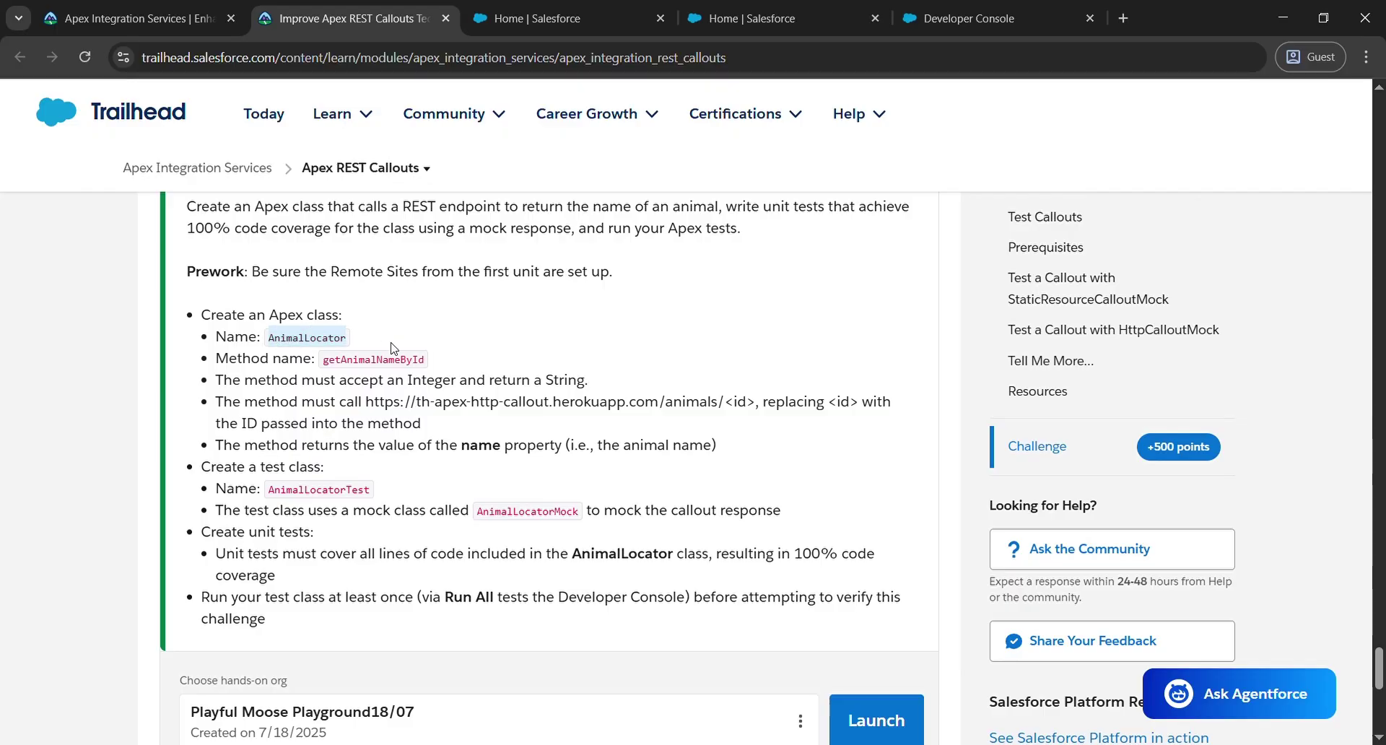
{"action": "scroll", "coordinate": [393, 347], "scroll_direction": "down", "scroll_amount": 3}
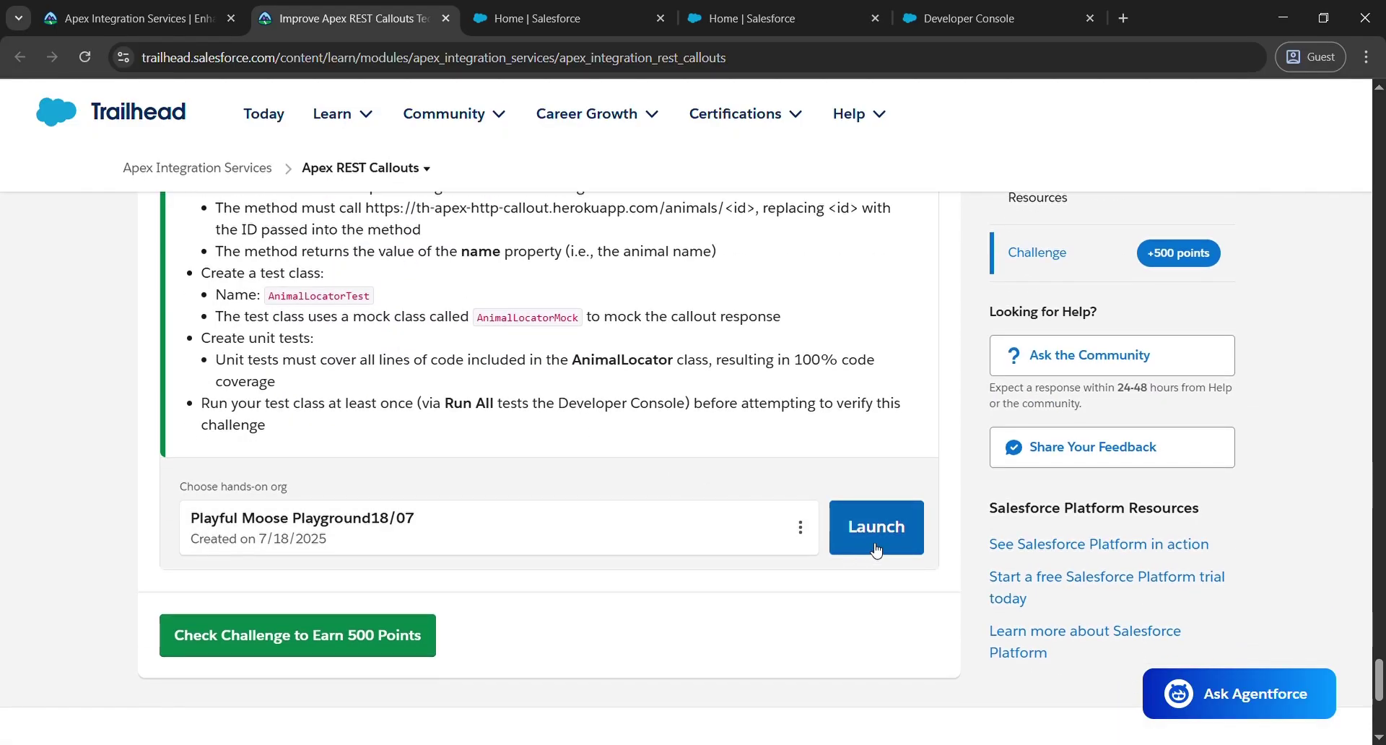
{"action": "left_click", "coordinate": [876, 549]}
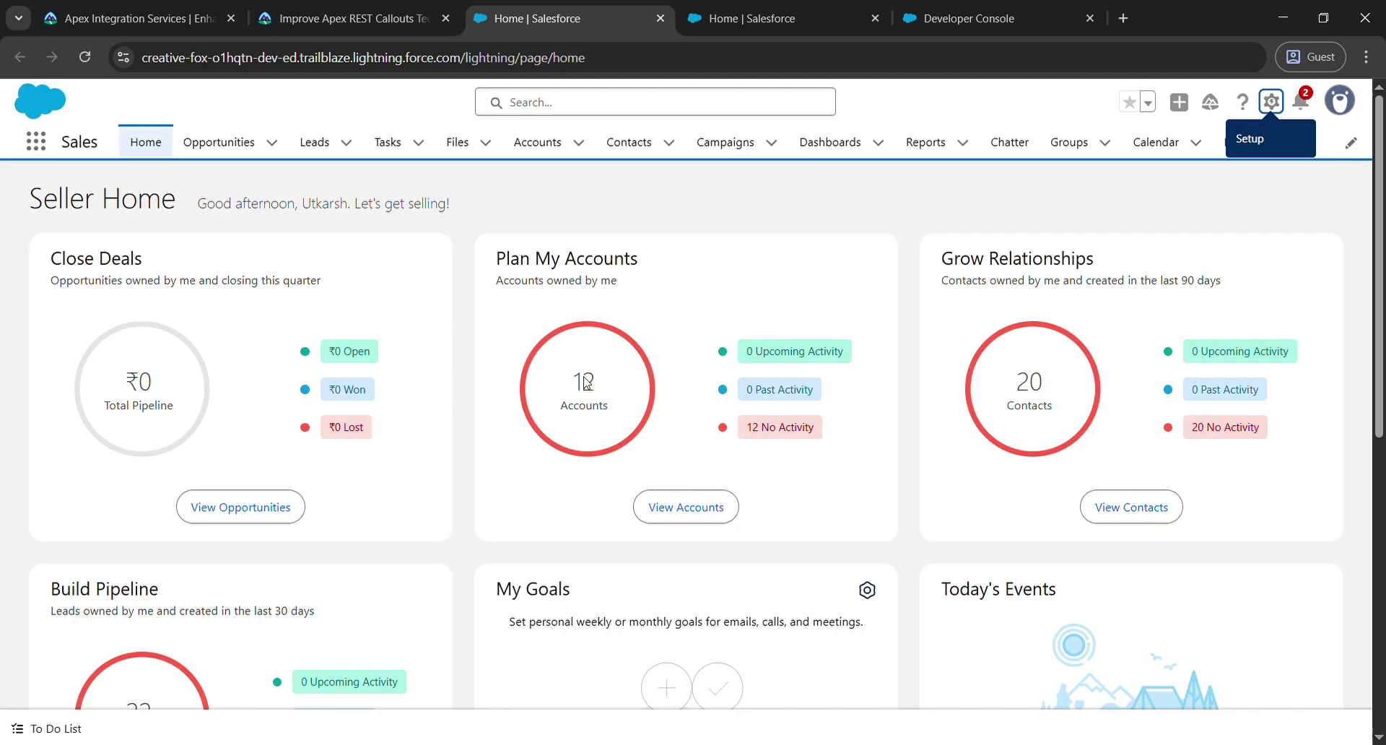
Step: Go from Seller Home to Setup and find Remote Site Settings with a Quick Find for 'remote'
{"action": "left_click", "coordinate": [1272, 104]}
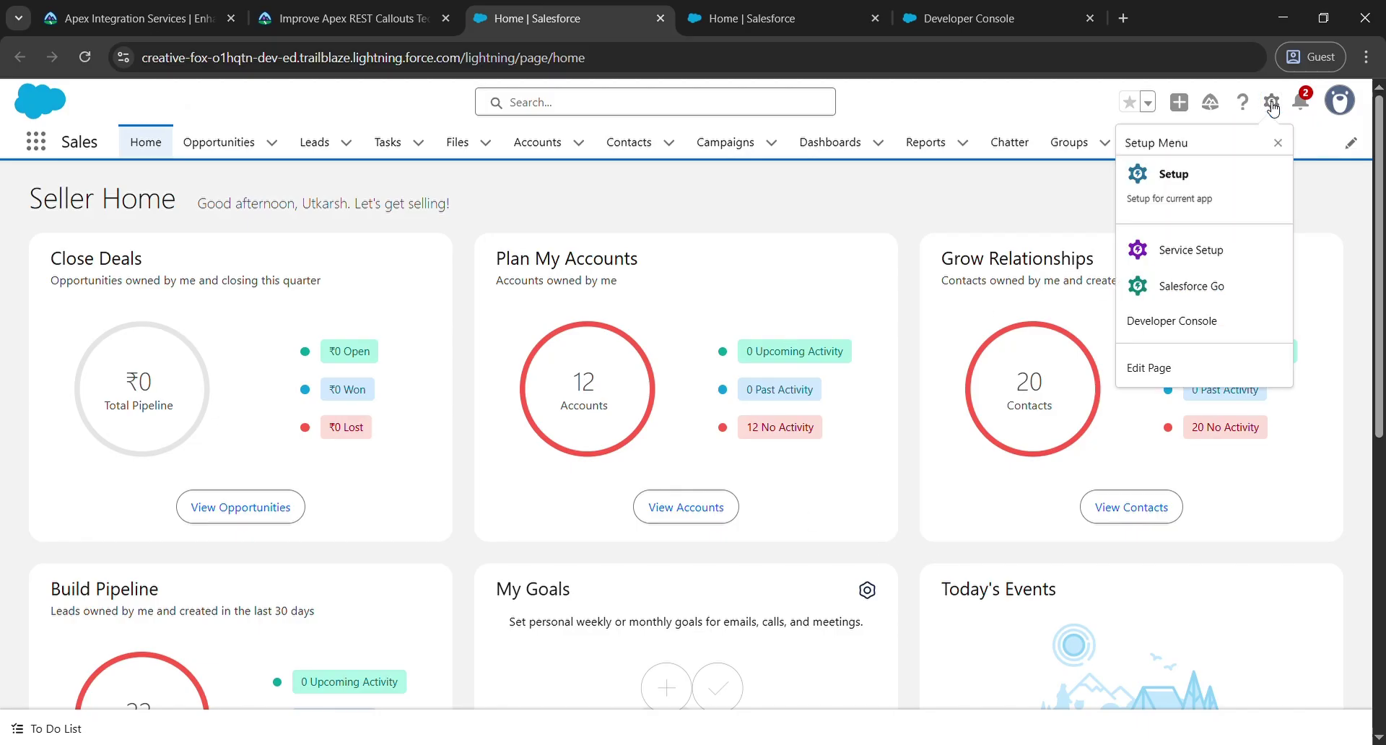
{"action": "left_click", "coordinate": [1191, 179]}
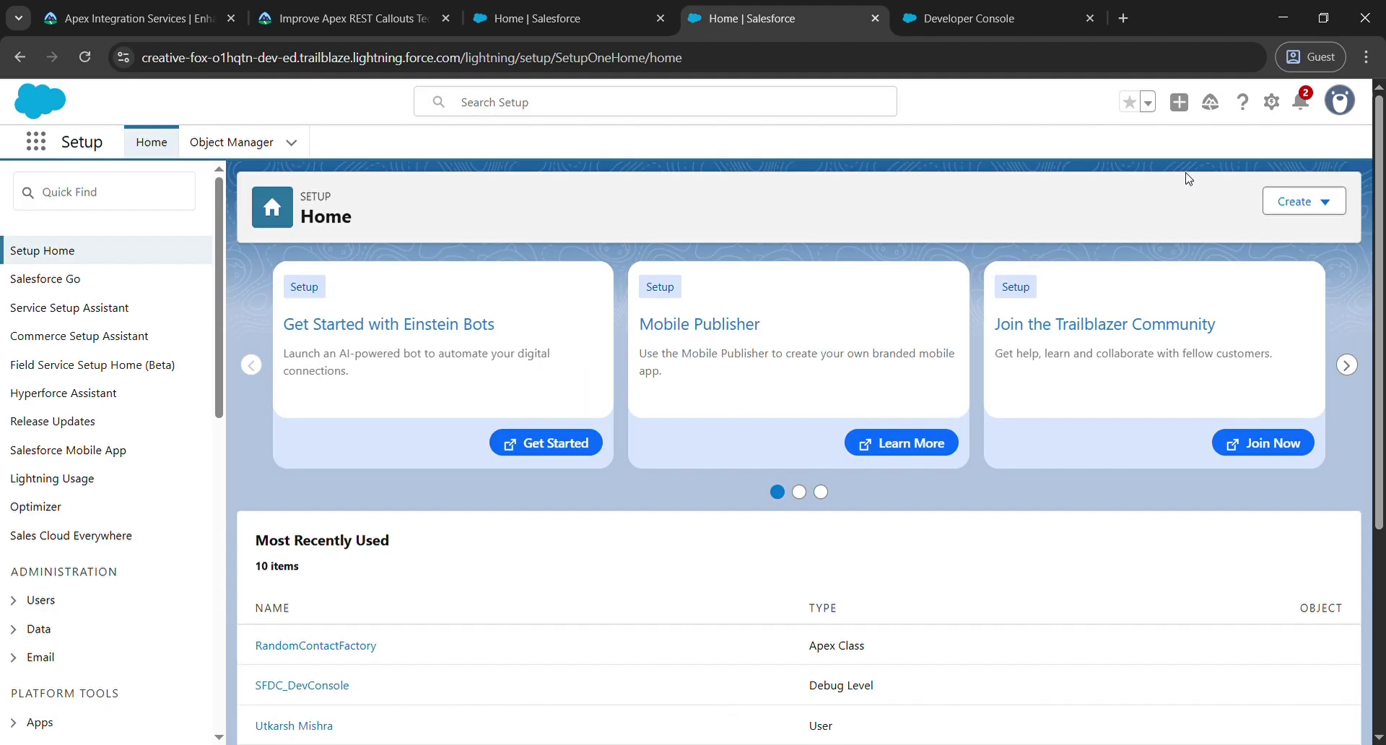
{"action": "left_click", "coordinate": [145, 192]}
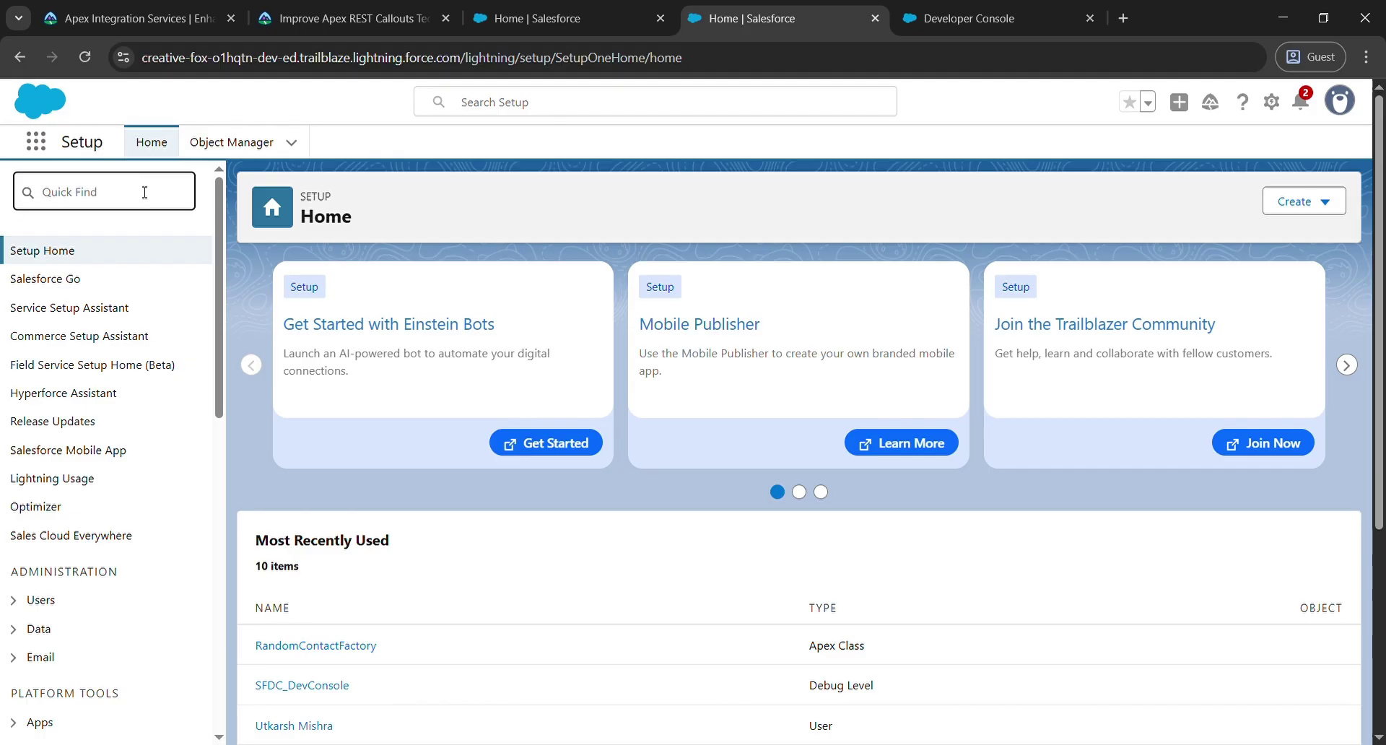
{"action": "type", "text": "r"}
{"action": "type", "text": "emote"}
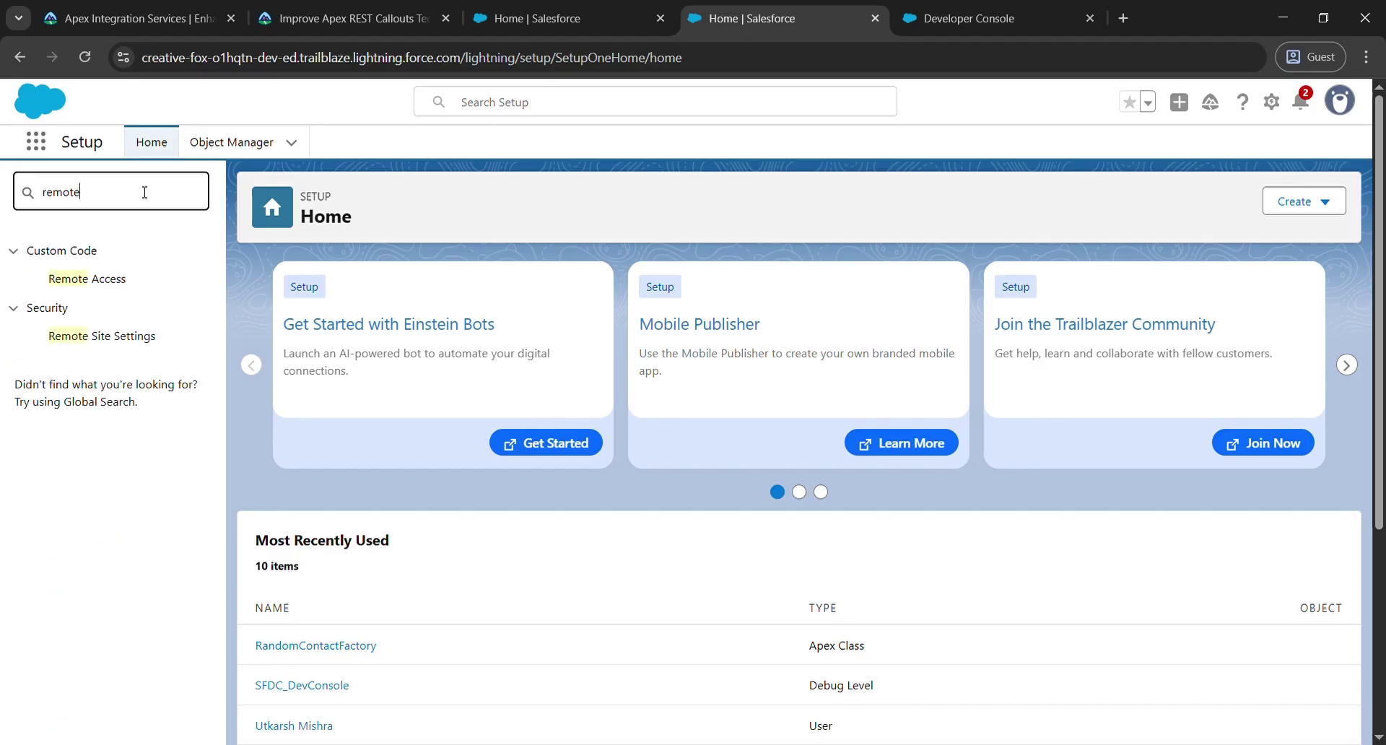
{"action": "left_click", "coordinate": [135, 342]}
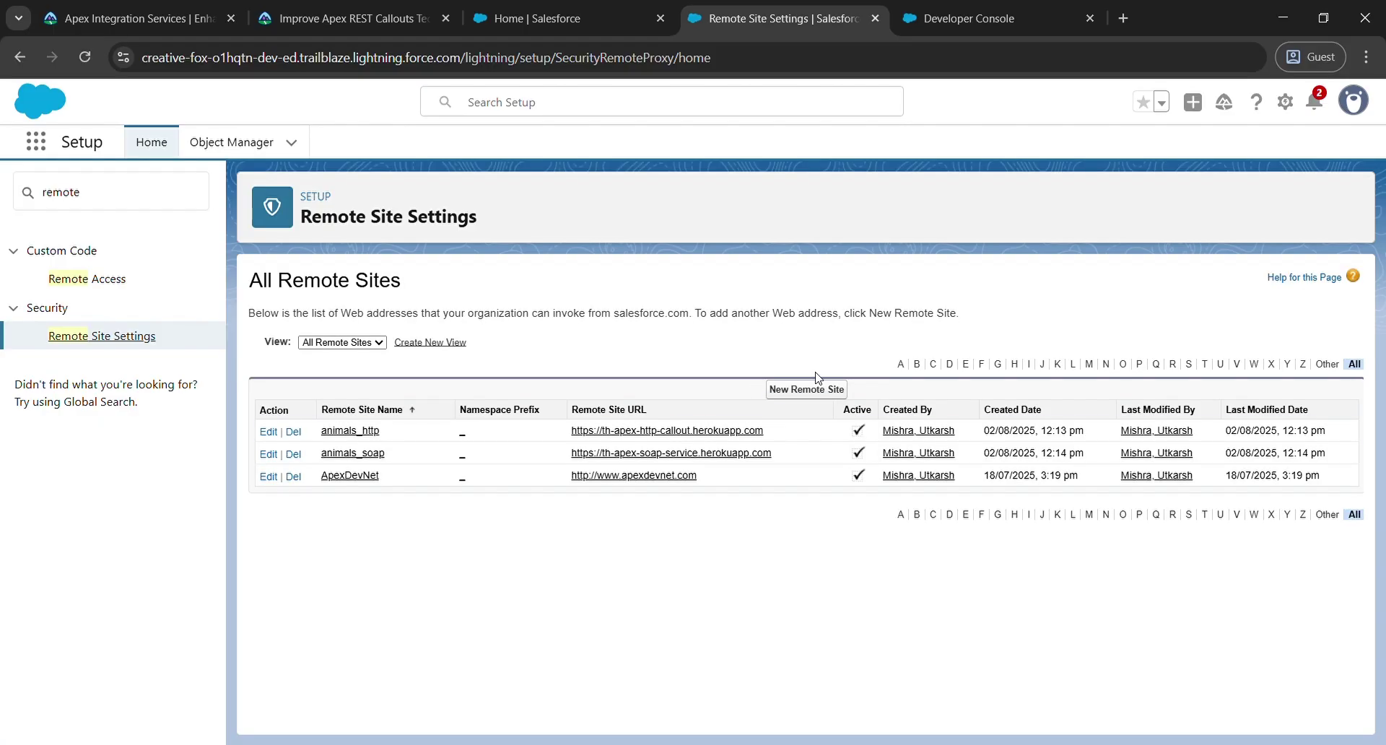
Step: Name a new remote site AnimalLocator and copy the endpoint URL from the challenge
{"action": "left_click", "coordinate": [796, 394]}
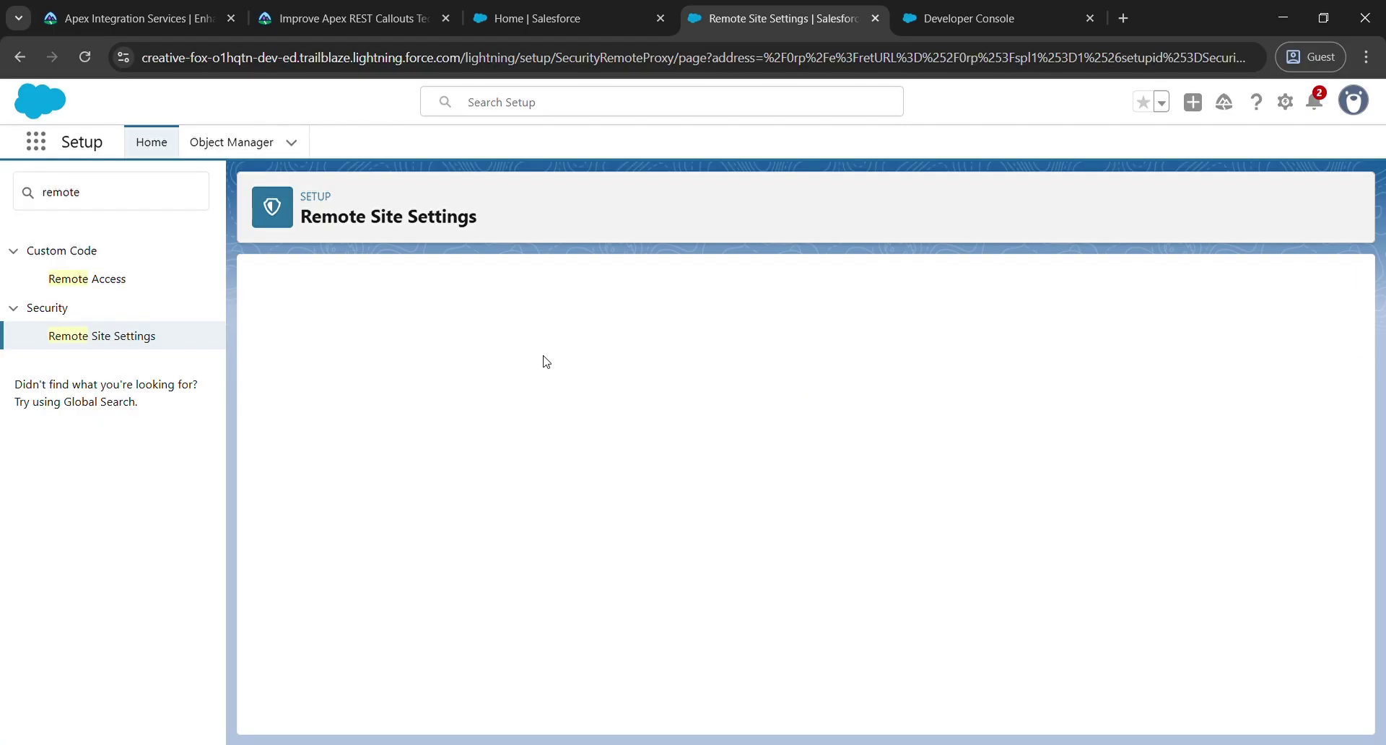
{"action": "type", "text": "AnimalLocator"}
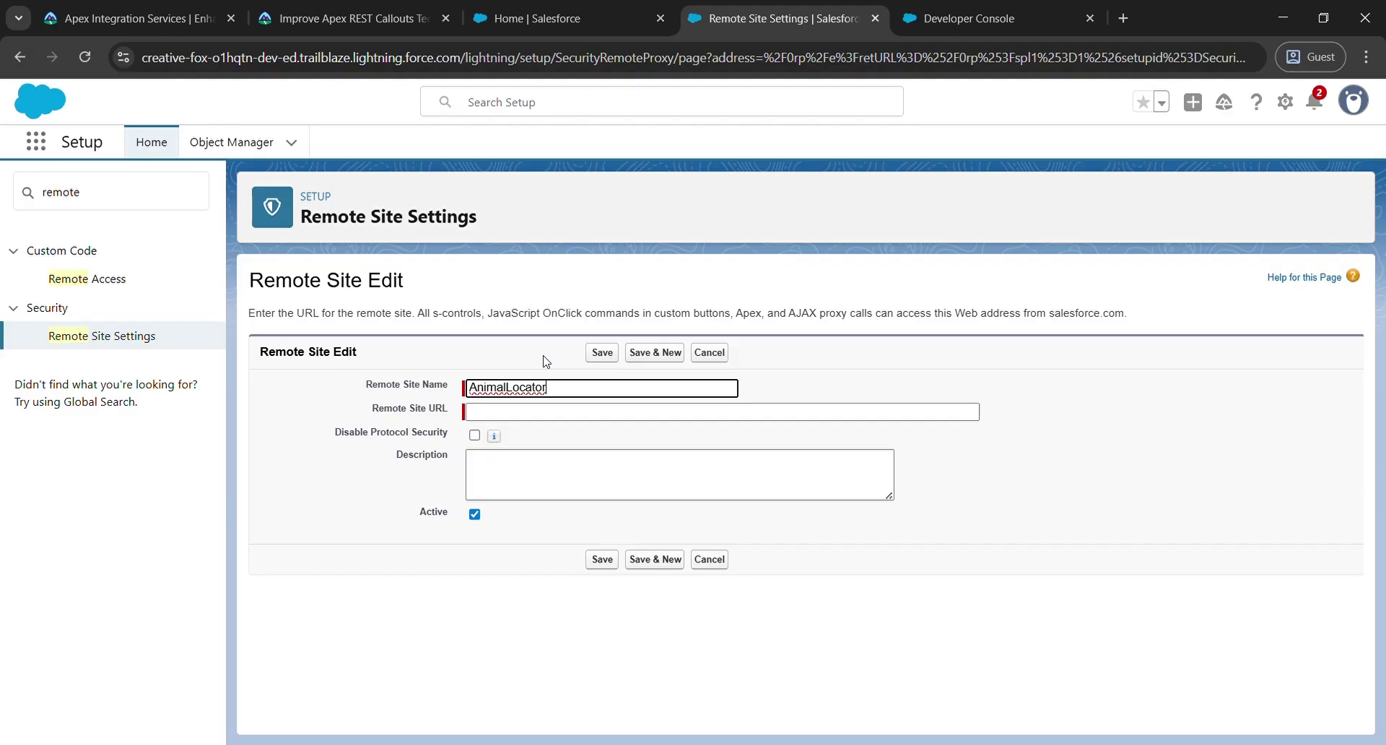
{"action": "left_click", "coordinate": [368, 26]}
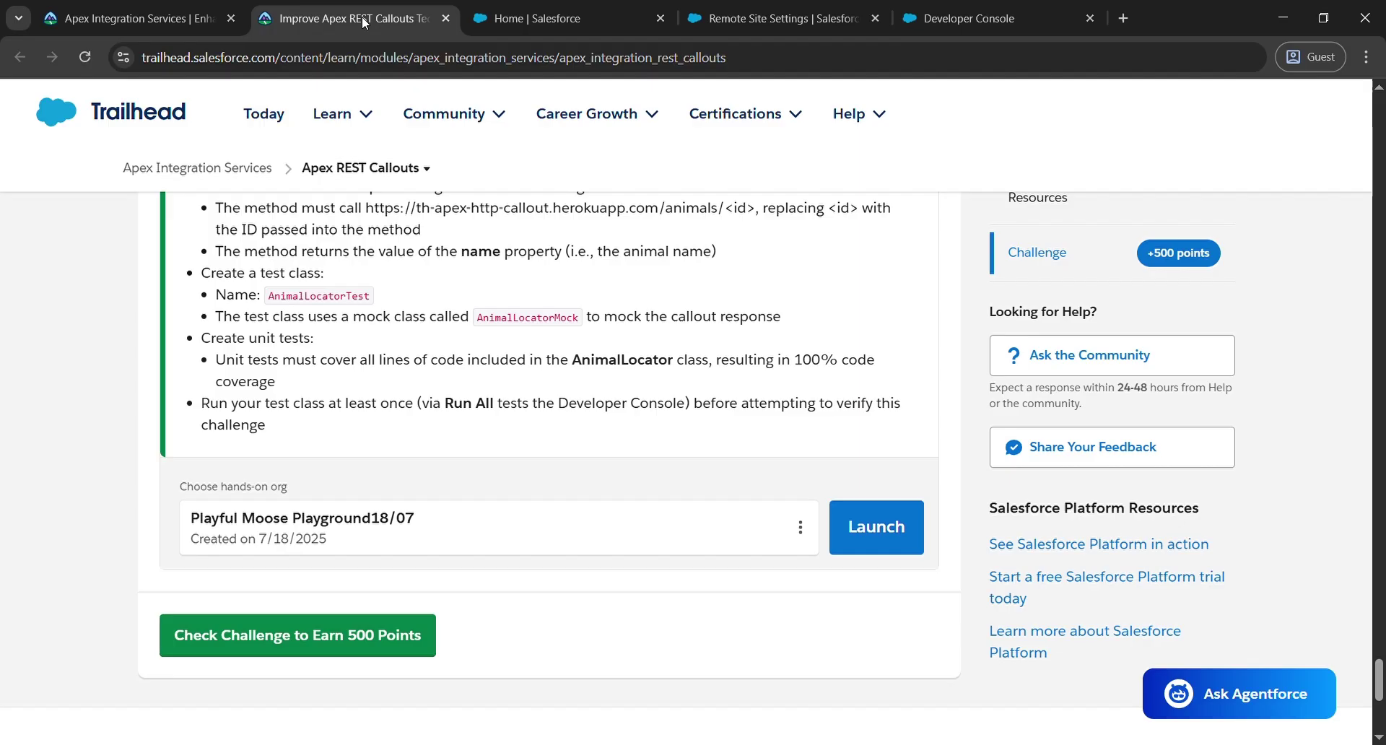
{"action": "scroll", "coordinate": [380, 355], "scroll_direction": "up", "scroll_amount": 2}
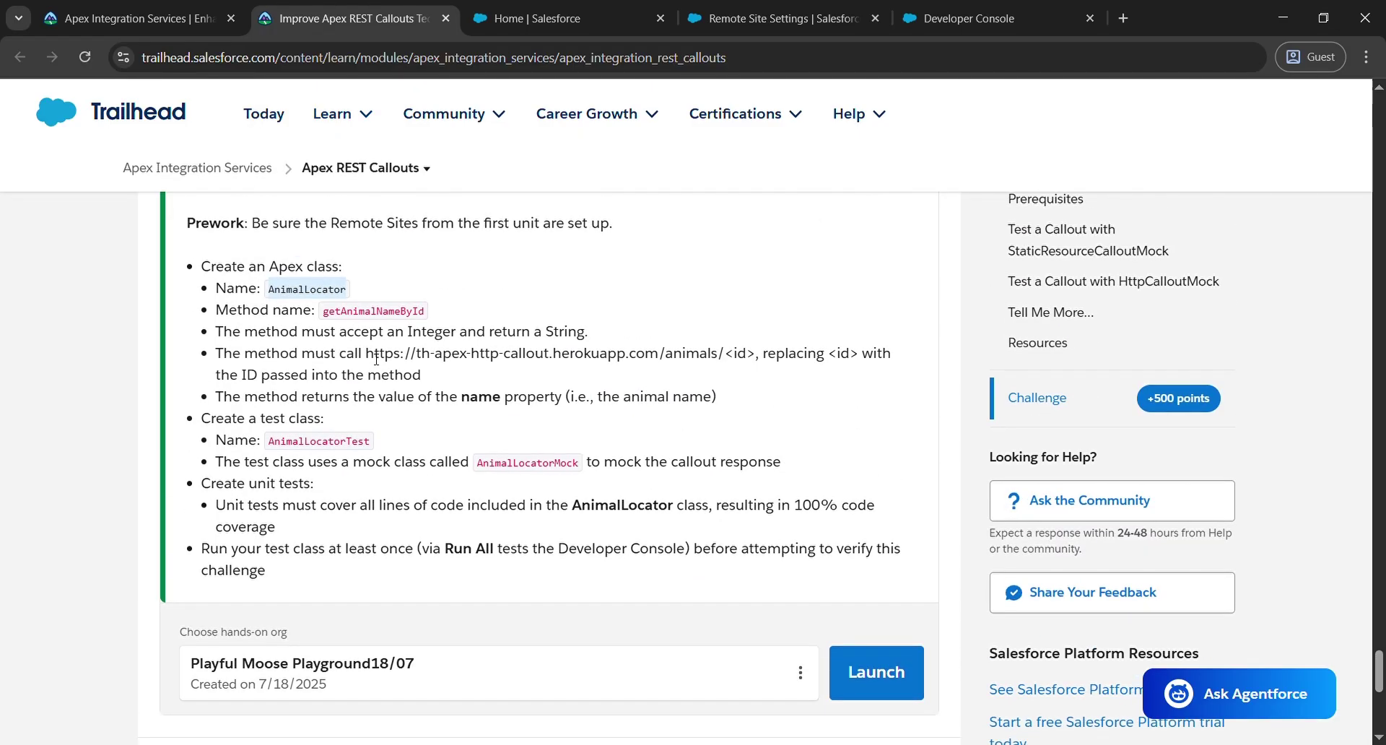
{"action": "left_click_drag", "start_coordinate": [366, 354], "coordinate": [756, 353]}
{"action": "key", "text": "ctrl+c"}
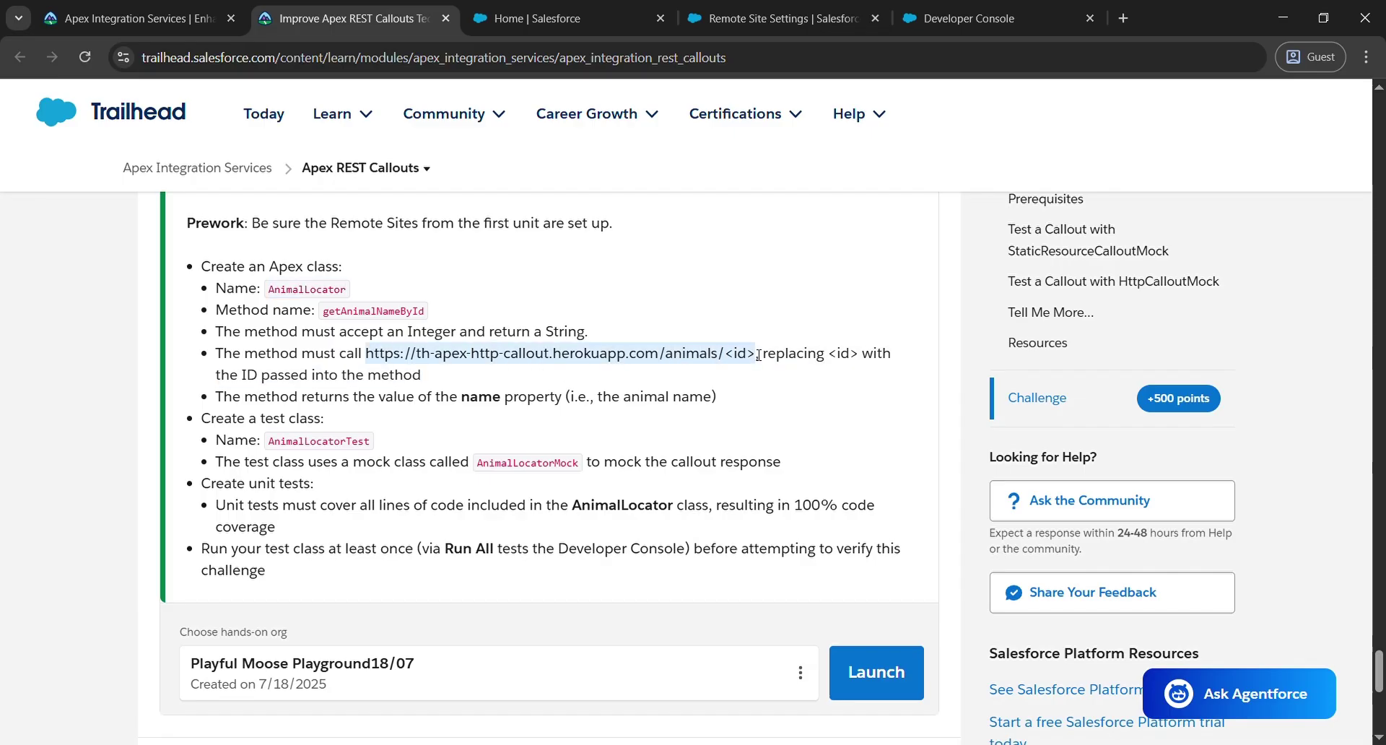
{"action": "left_click", "coordinate": [794, 13]}
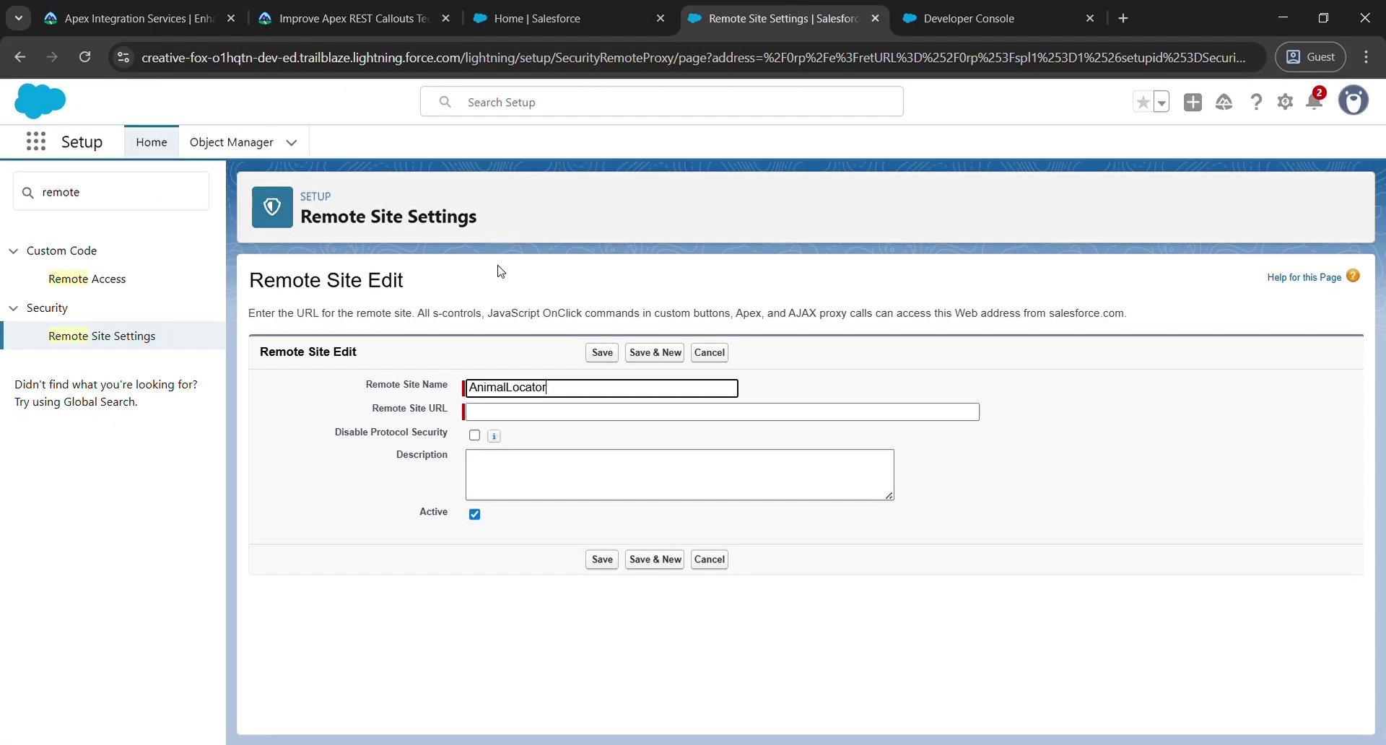
{"action": "left_click", "coordinate": [526, 413]}
{"action": "key", "text": "ctrl+v"}
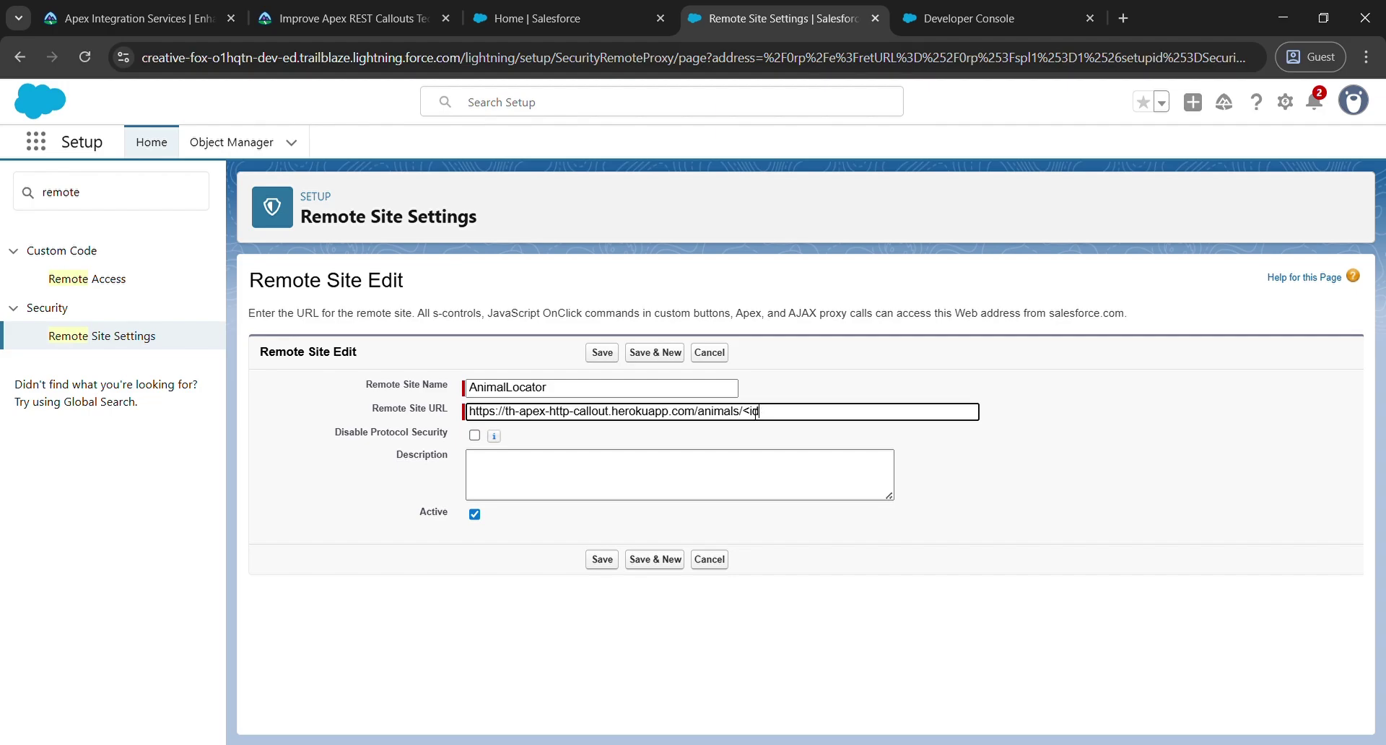
{"action": "key", "text": "BackSpace"}
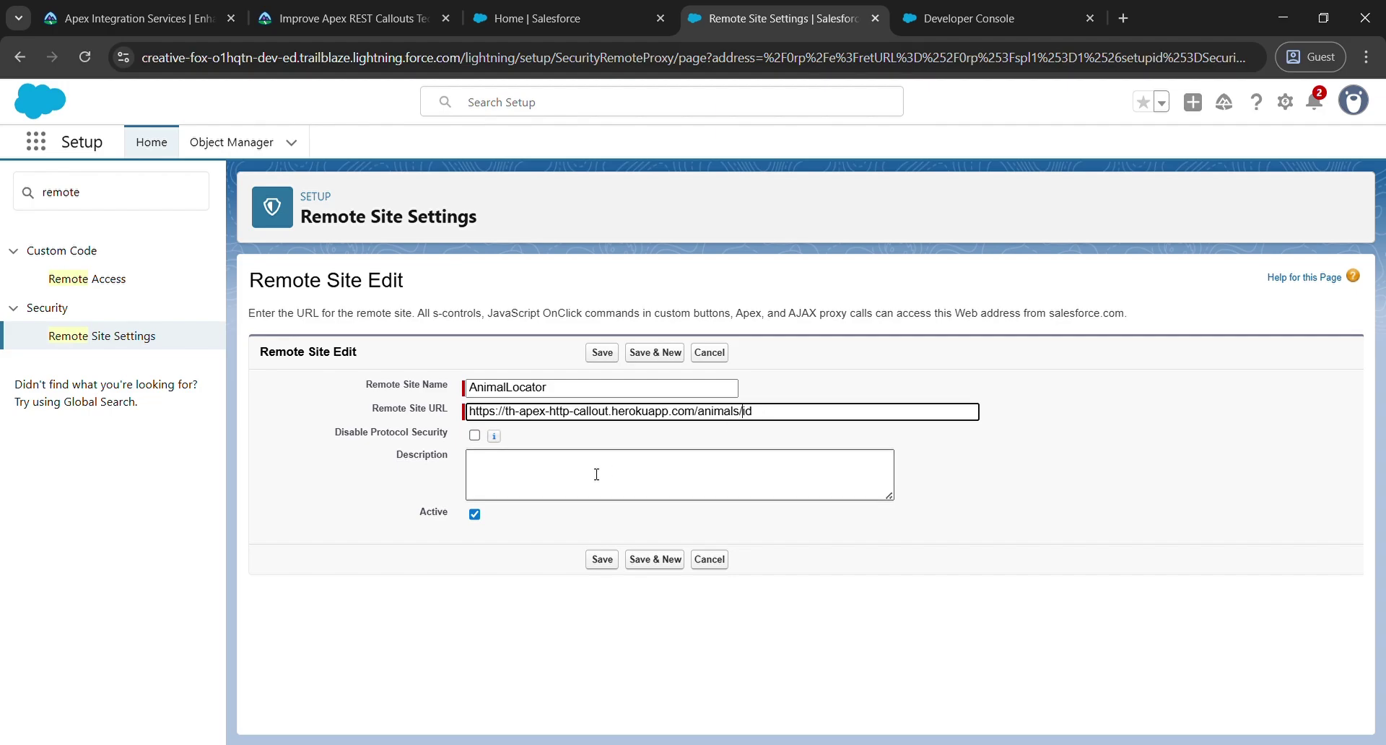
{"action": "left_click", "coordinate": [603, 568]}
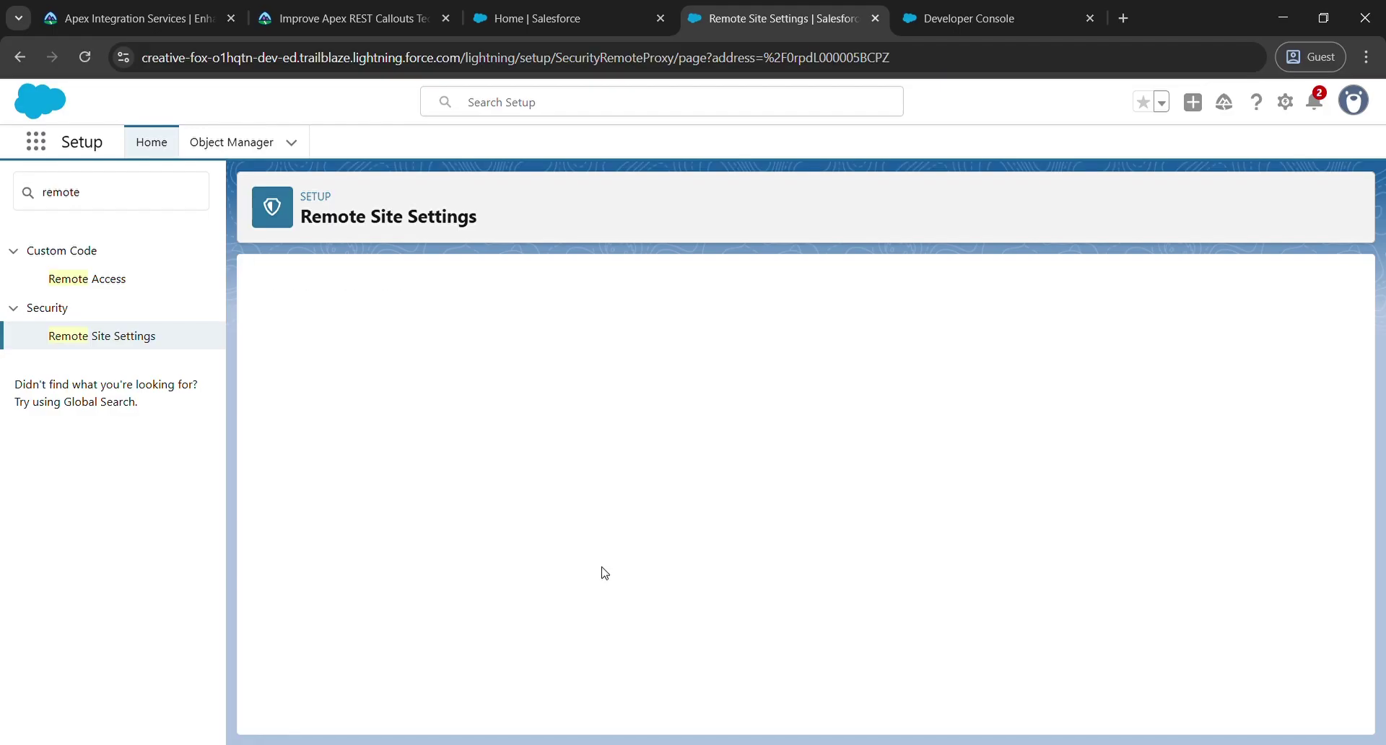
{"action": "left_click", "coordinate": [1292, 105]}
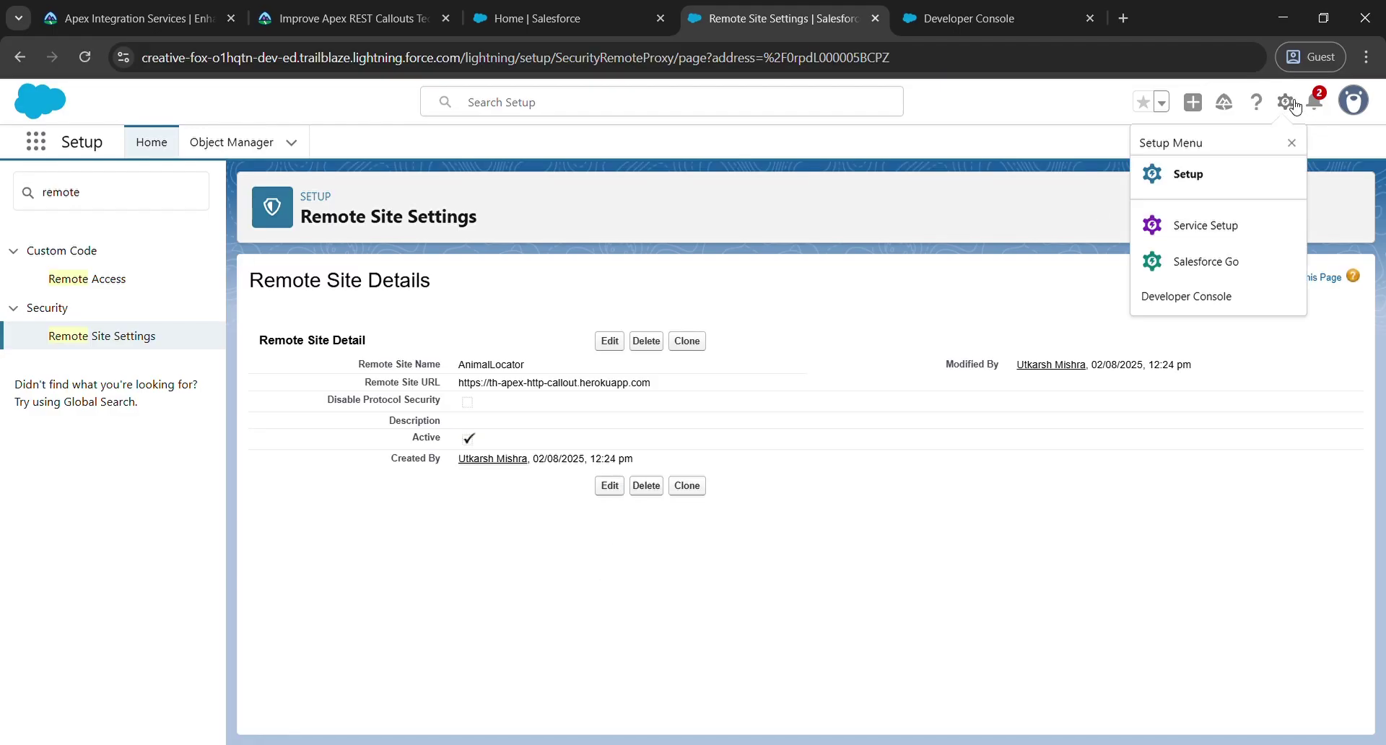
Step: In the Developer Console, close RandomContactFactory and start a new Apex class
{"action": "left_click", "coordinate": [1198, 312]}
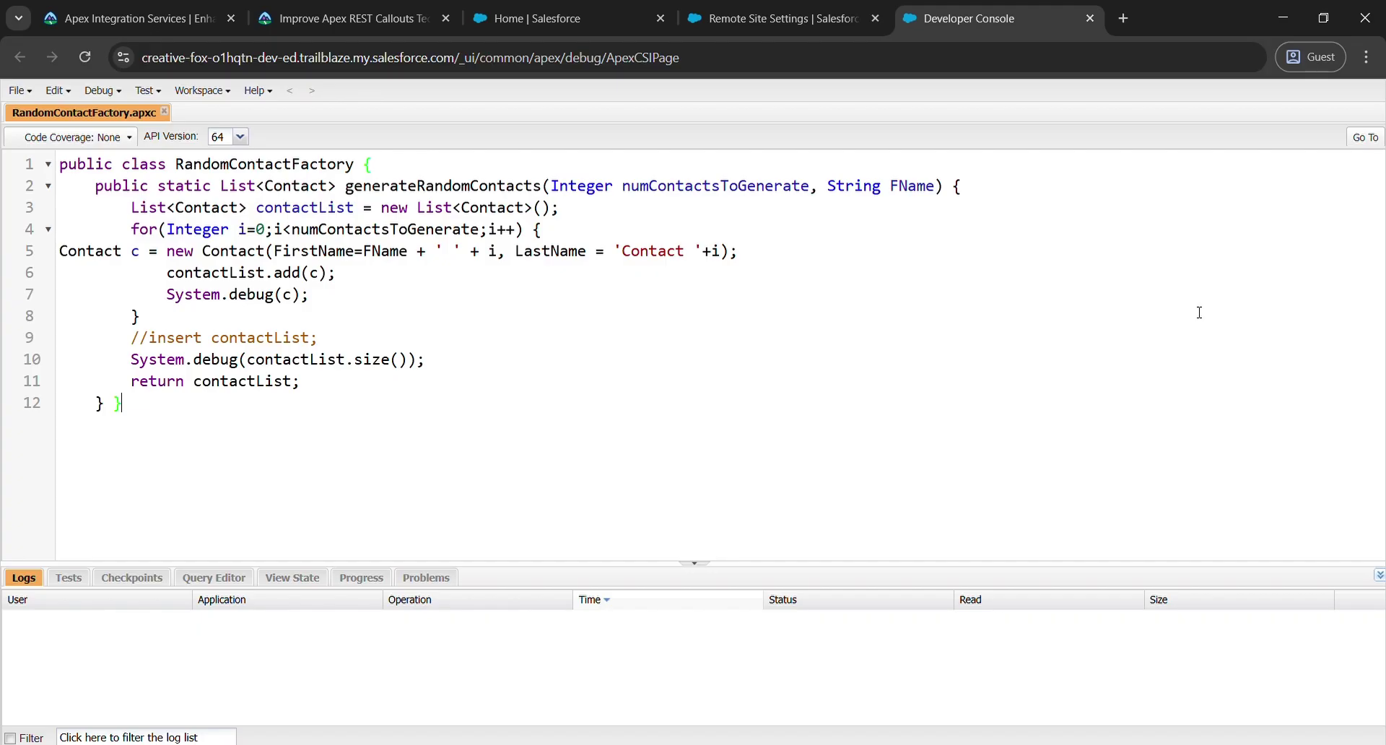
{"action": "left_click", "coordinate": [164, 112]}
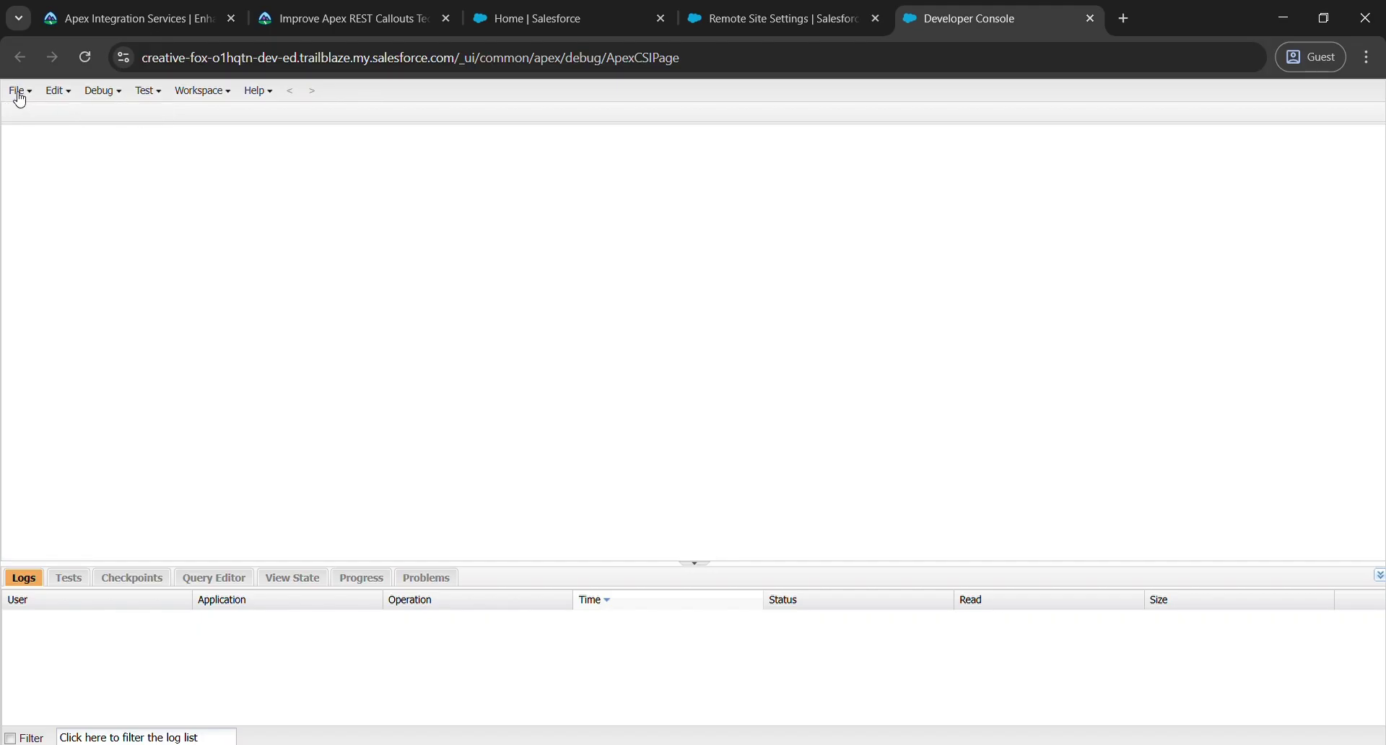
{"action": "left_click", "coordinate": [20, 90]}
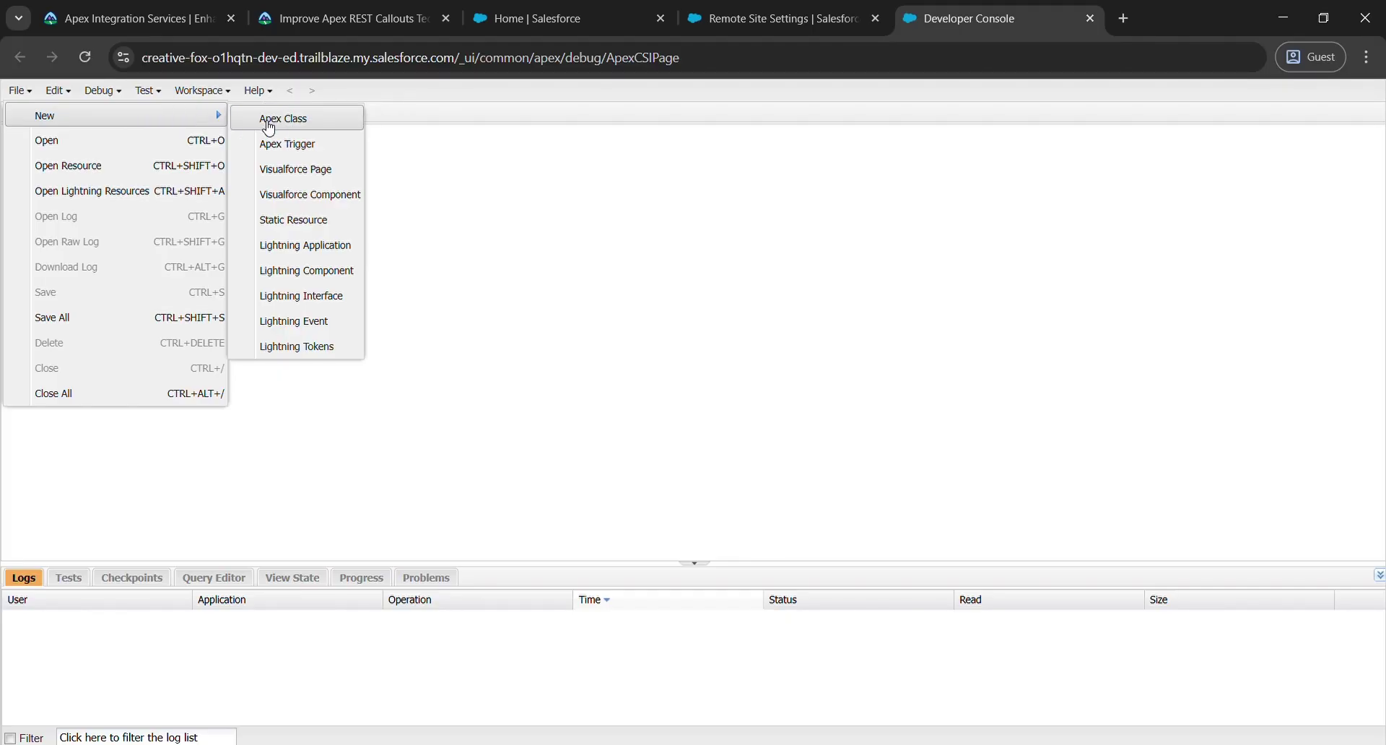
{"action": "left_click", "coordinate": [264, 122]}
{"action": "key", "text": "ctrl+v"}
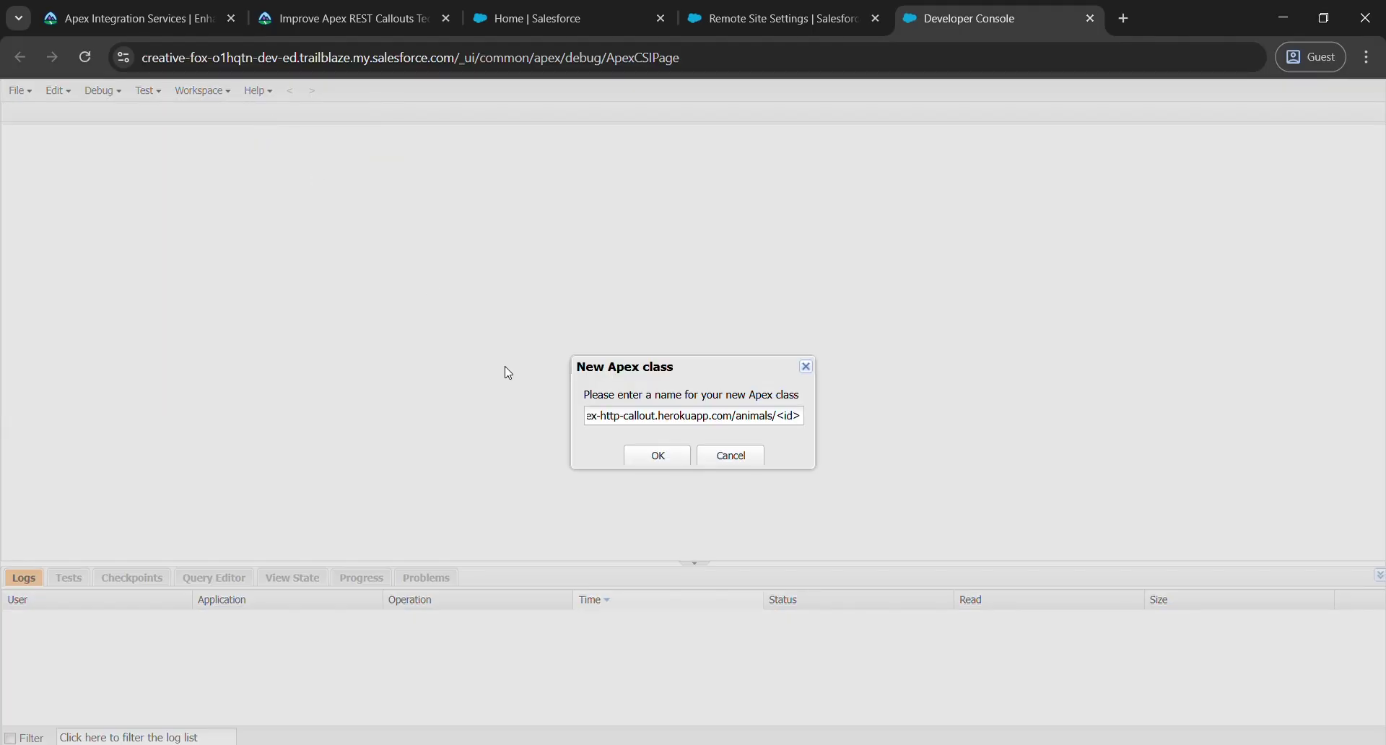
Step: Replace the wrongly pasted URL with the name AnimalLocator and create the class
{"action": "left_click", "coordinate": [347, 18]}
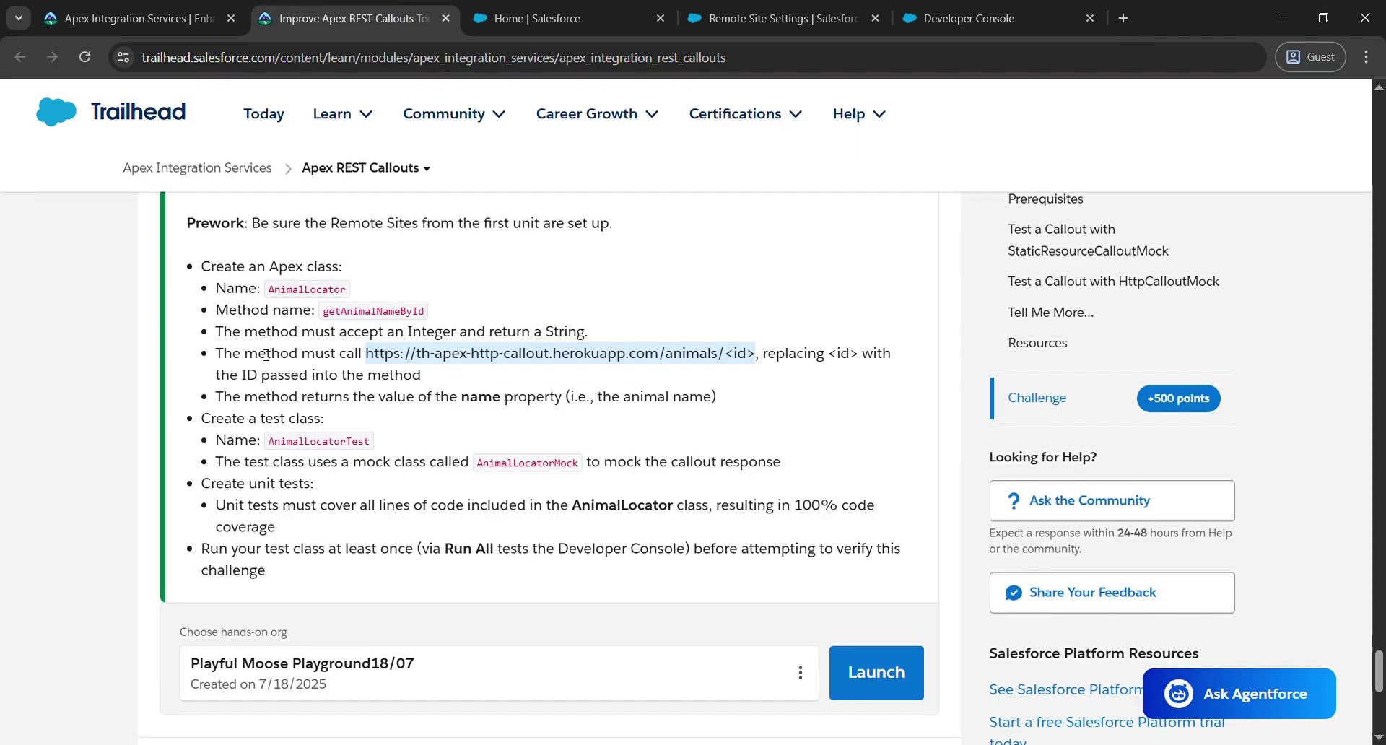
{"action": "left_click_drag", "start_coordinate": [267, 289], "coordinate": [371, 304]}
{"action": "key", "text": "ctrl+c"}
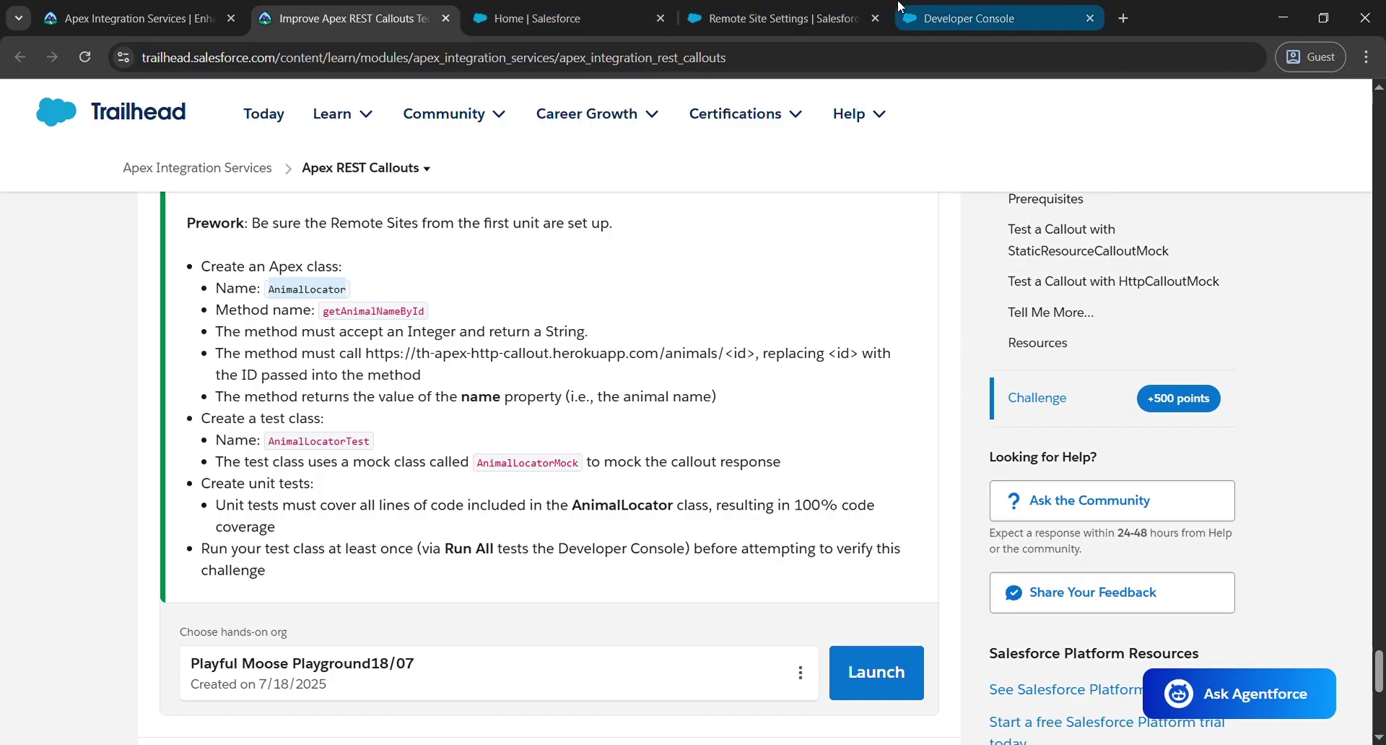
{"action": "left_click", "coordinate": [960, 18]}
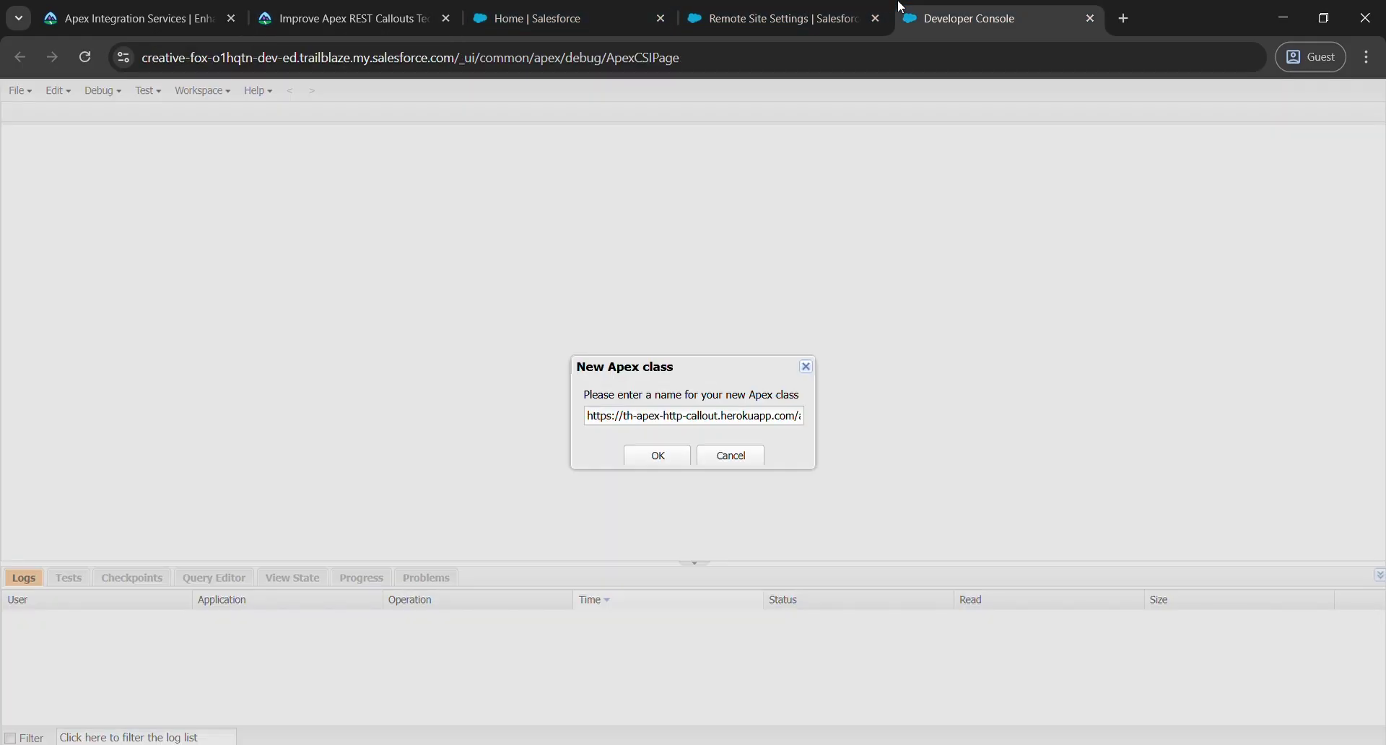
{"action": "triple_click", "coordinate": [691, 419]}
{"action": "key", "text": "ctrl+v"}
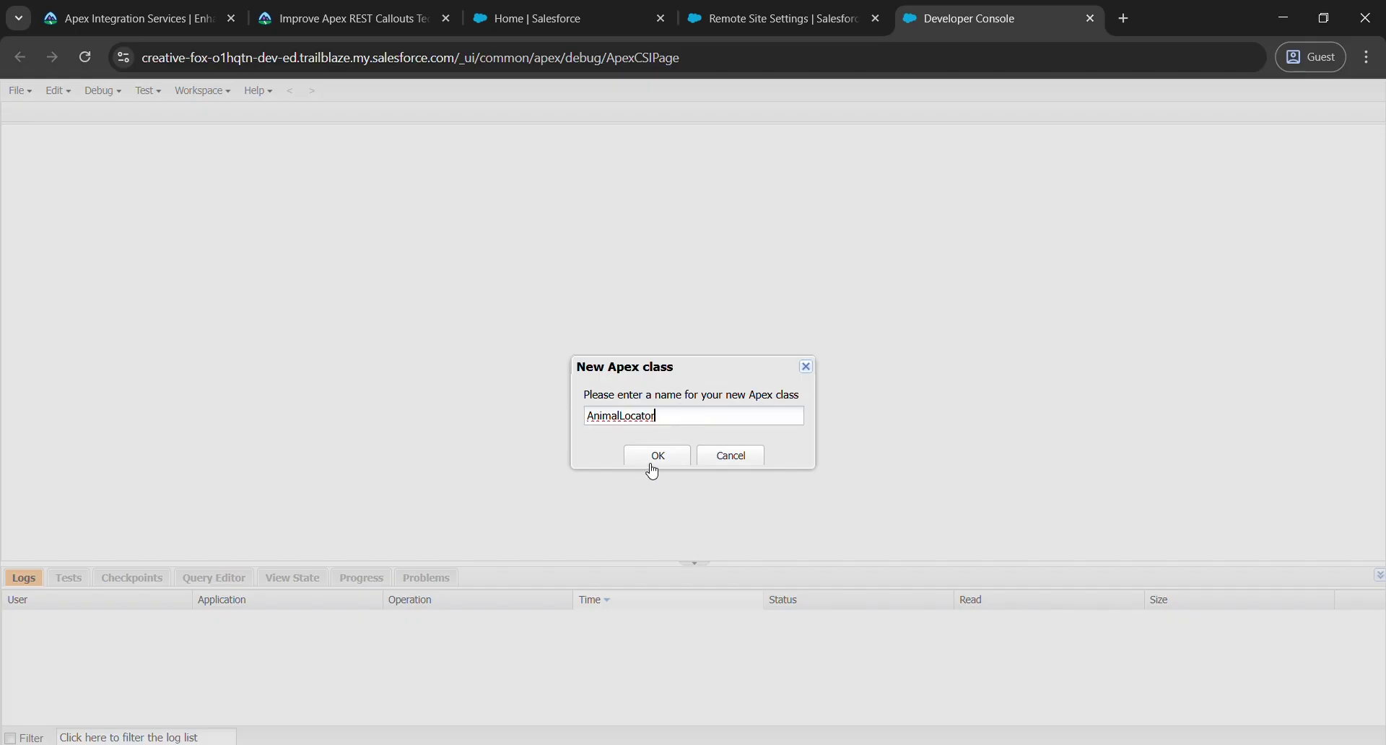
{"action": "left_click", "coordinate": [658, 456]}
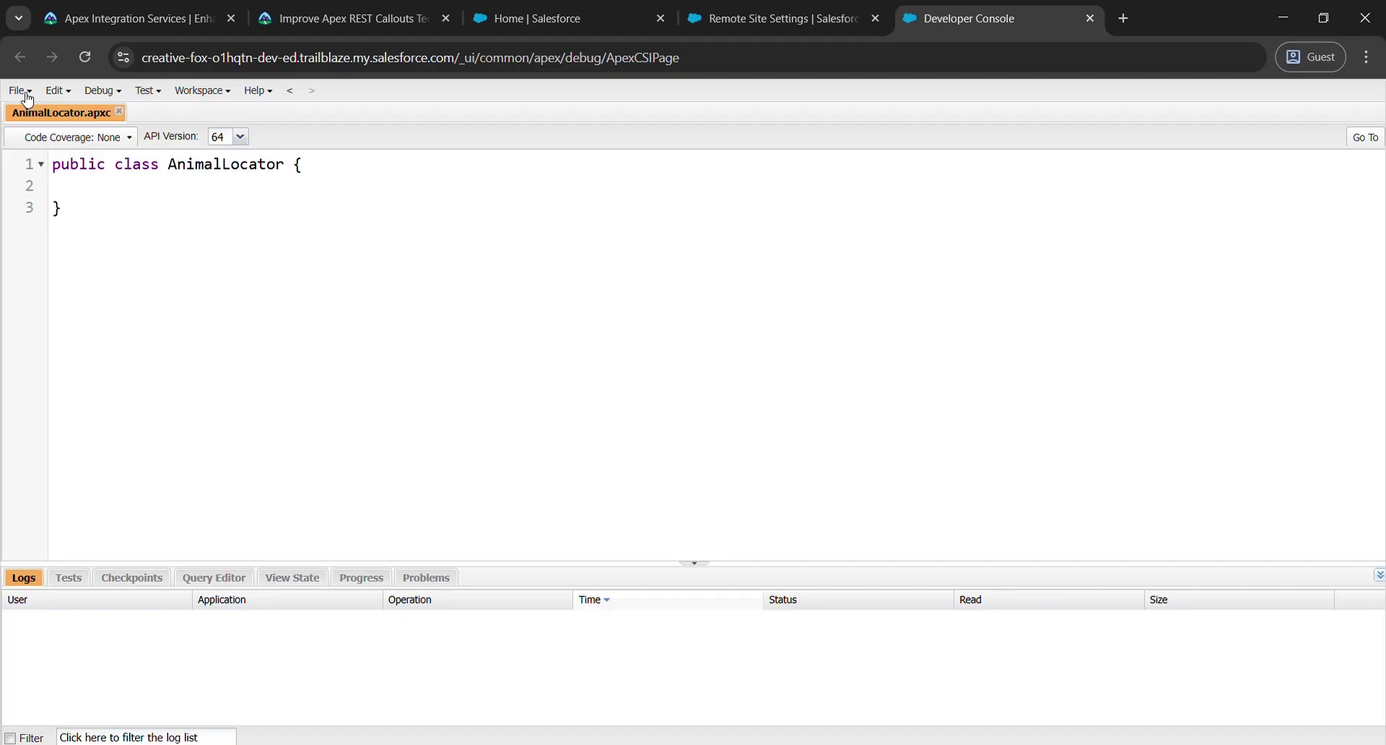
Step: Create an empty AnimalLocatorTest Apex class using the name copied from the challenge
{"action": "left_click", "coordinate": [20, 91]}
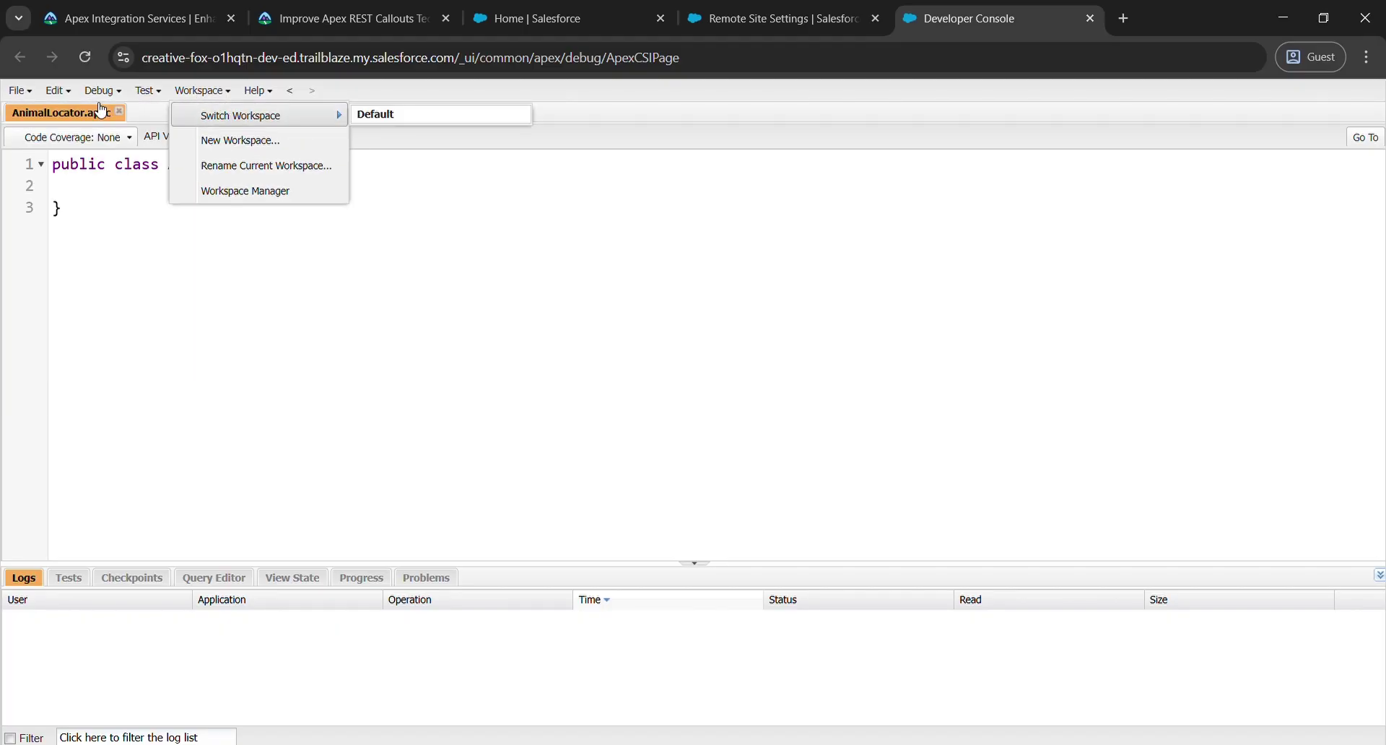
{"action": "mouse_move", "coordinate": [44, 114]}
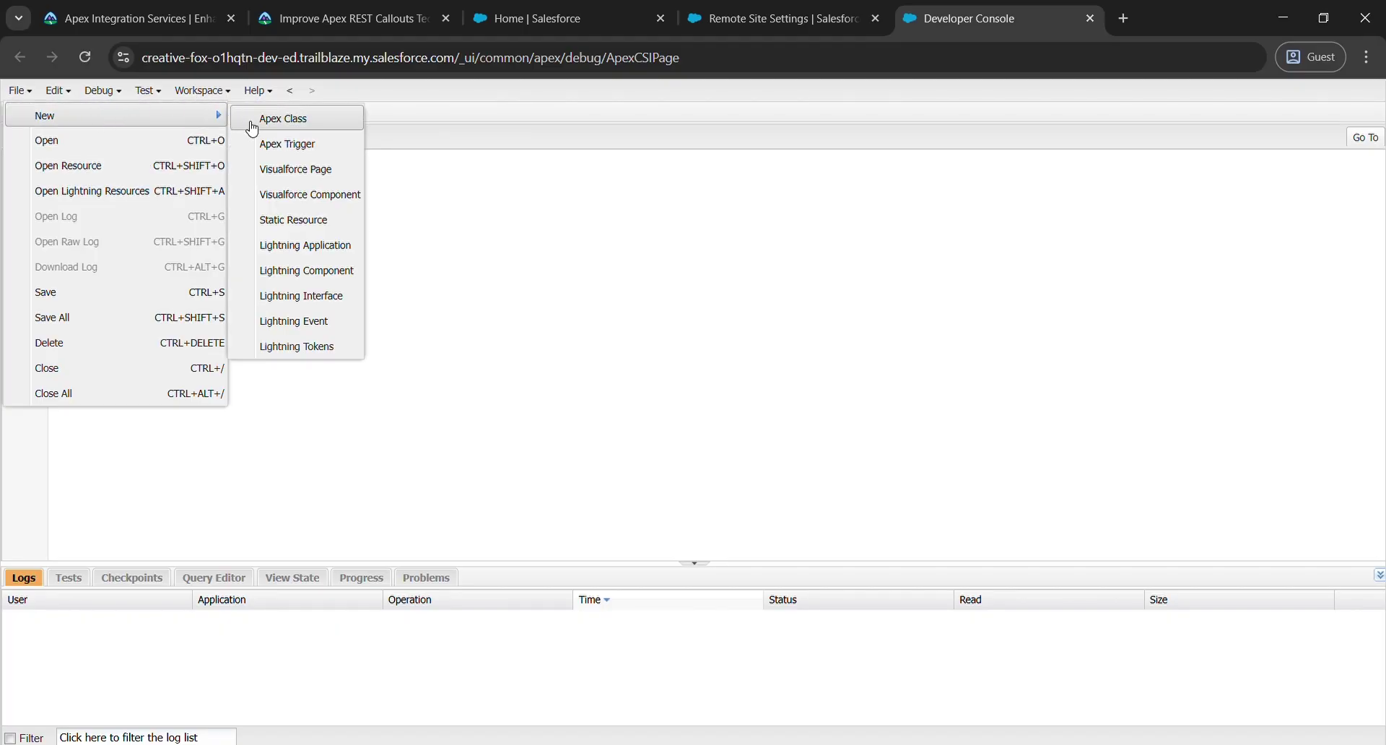
{"action": "left_click", "coordinate": [252, 123]}
{"action": "left_click", "coordinate": [347, 18]}
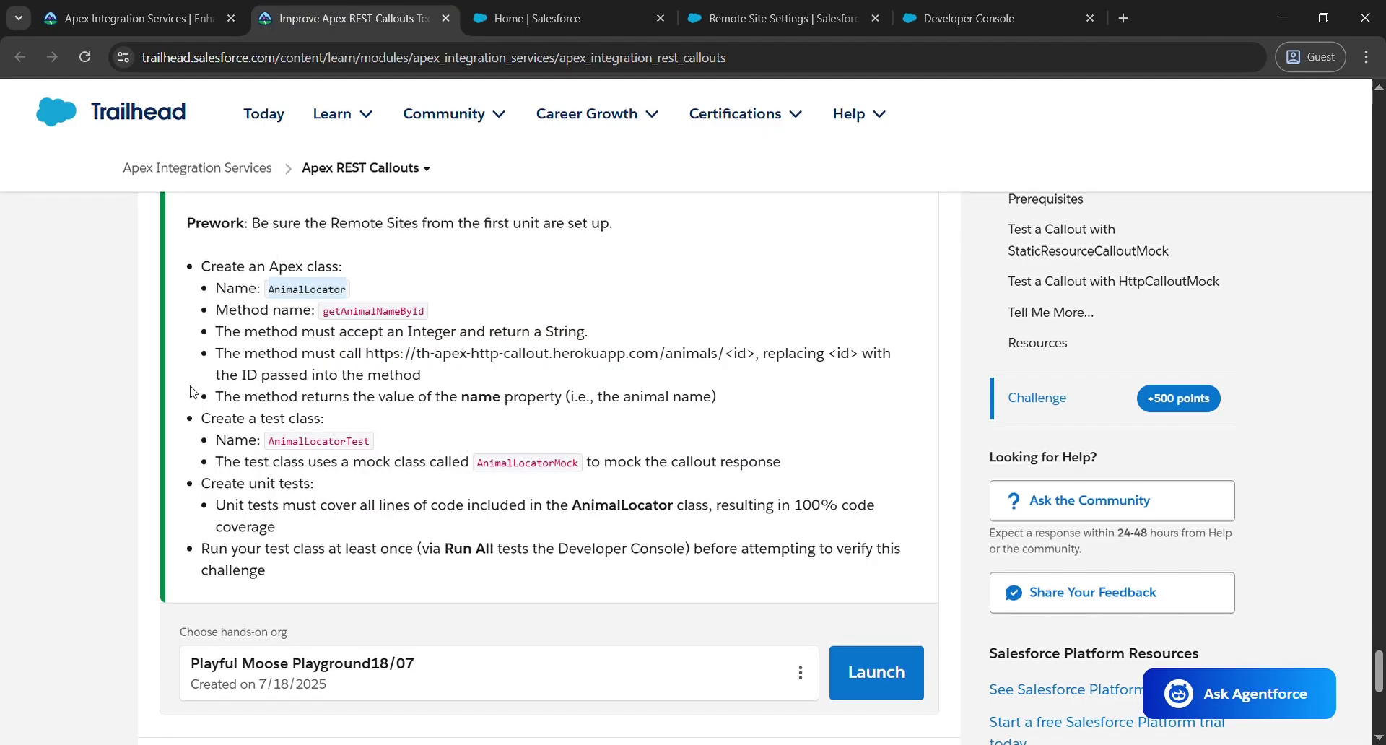
{"action": "scroll", "coordinate": [193, 392], "scroll_direction": "down", "scroll_amount": 2}
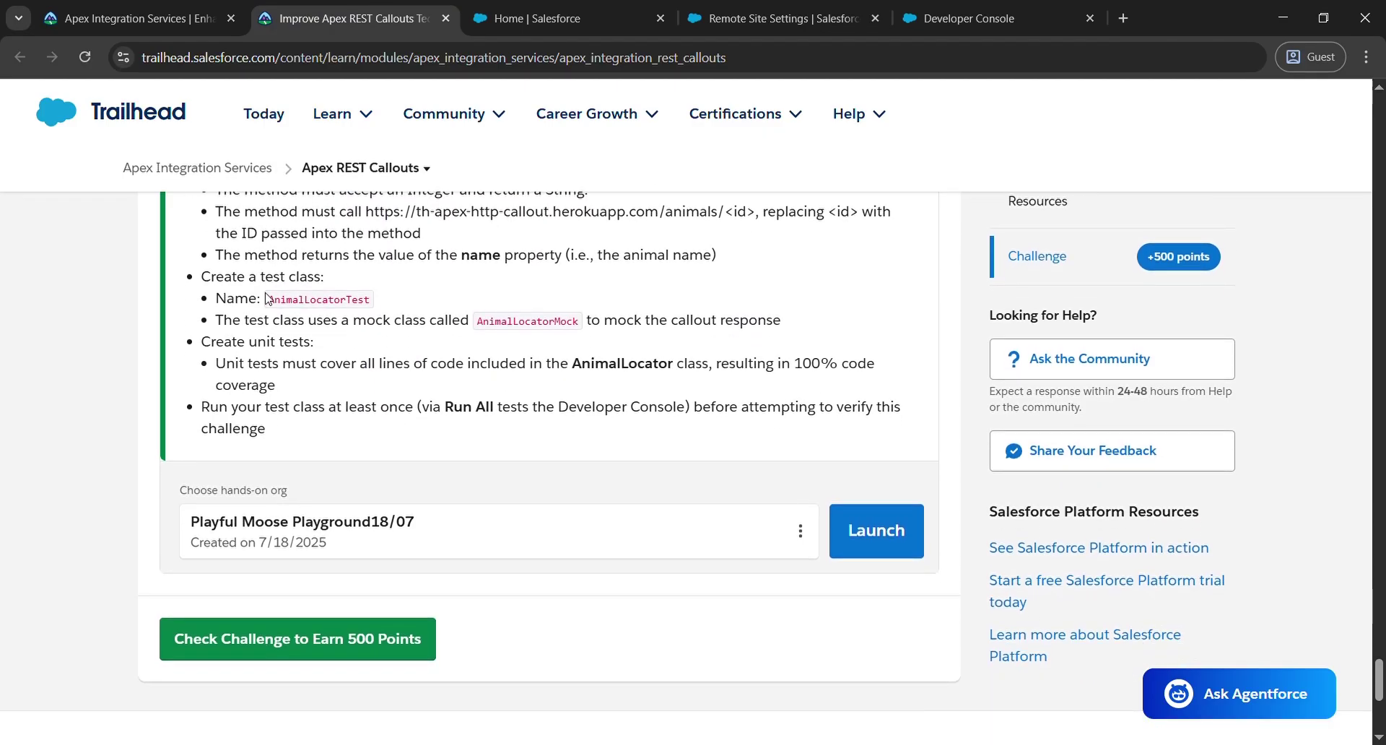
{"action": "left_click_drag", "start_coordinate": [267, 298], "coordinate": [366, 303]}
{"action": "key", "text": "ctrl+c"}
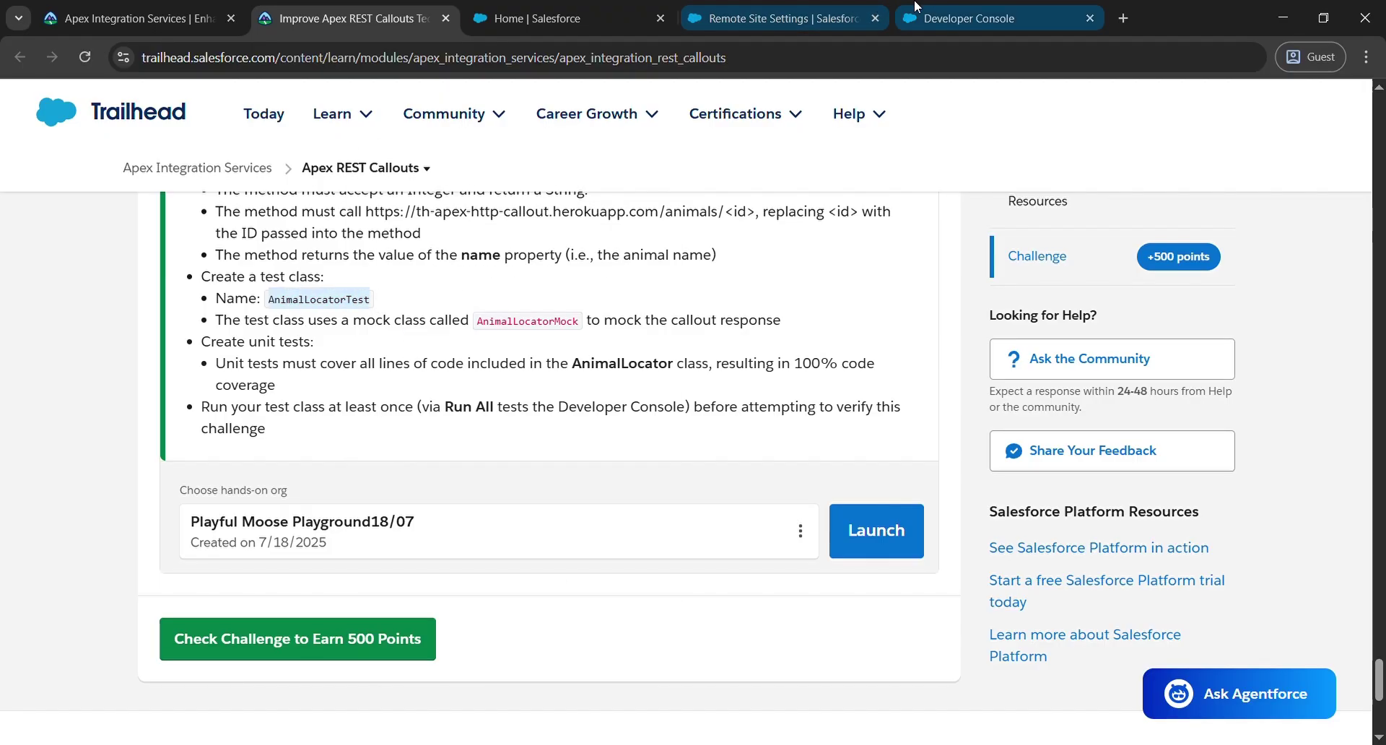
{"action": "left_click", "coordinate": [967, 18]}
{"action": "key", "text": "ctrl+v"}
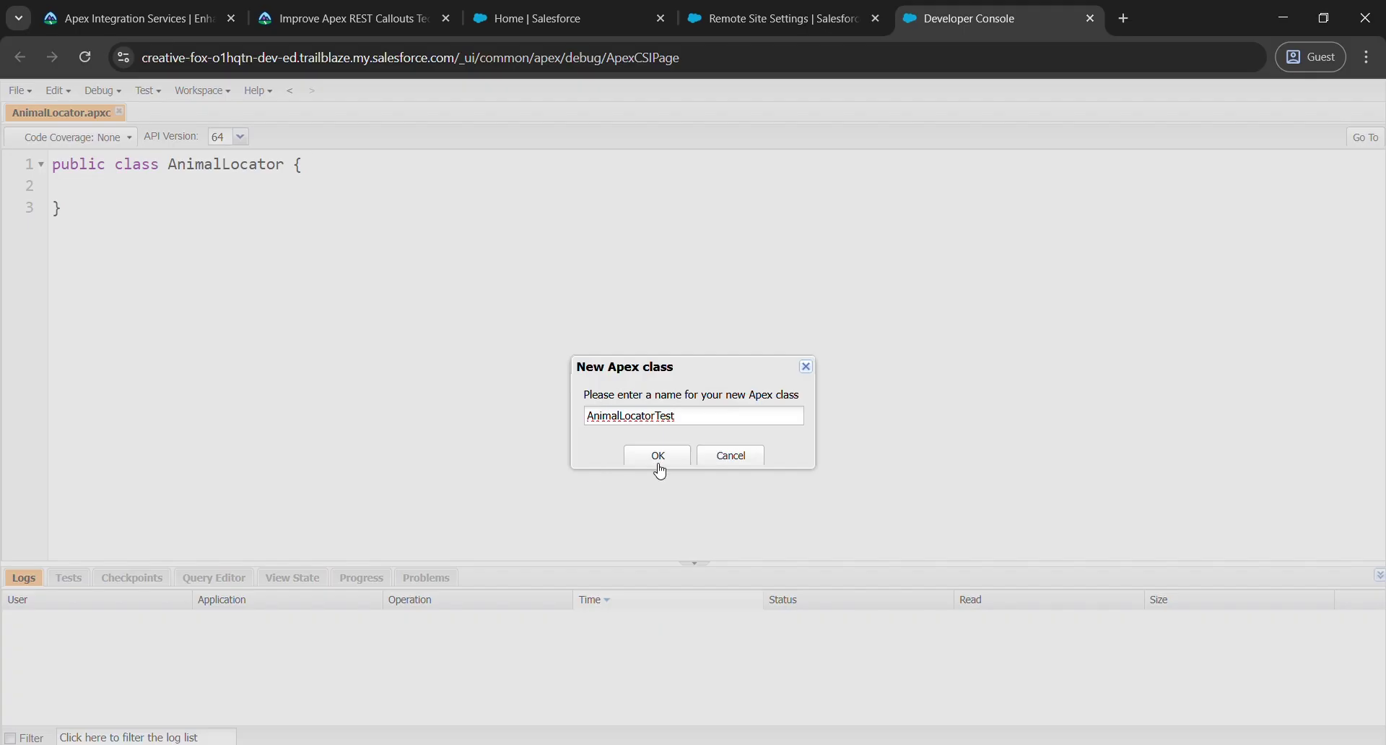
{"action": "left_click", "coordinate": [660, 457]}
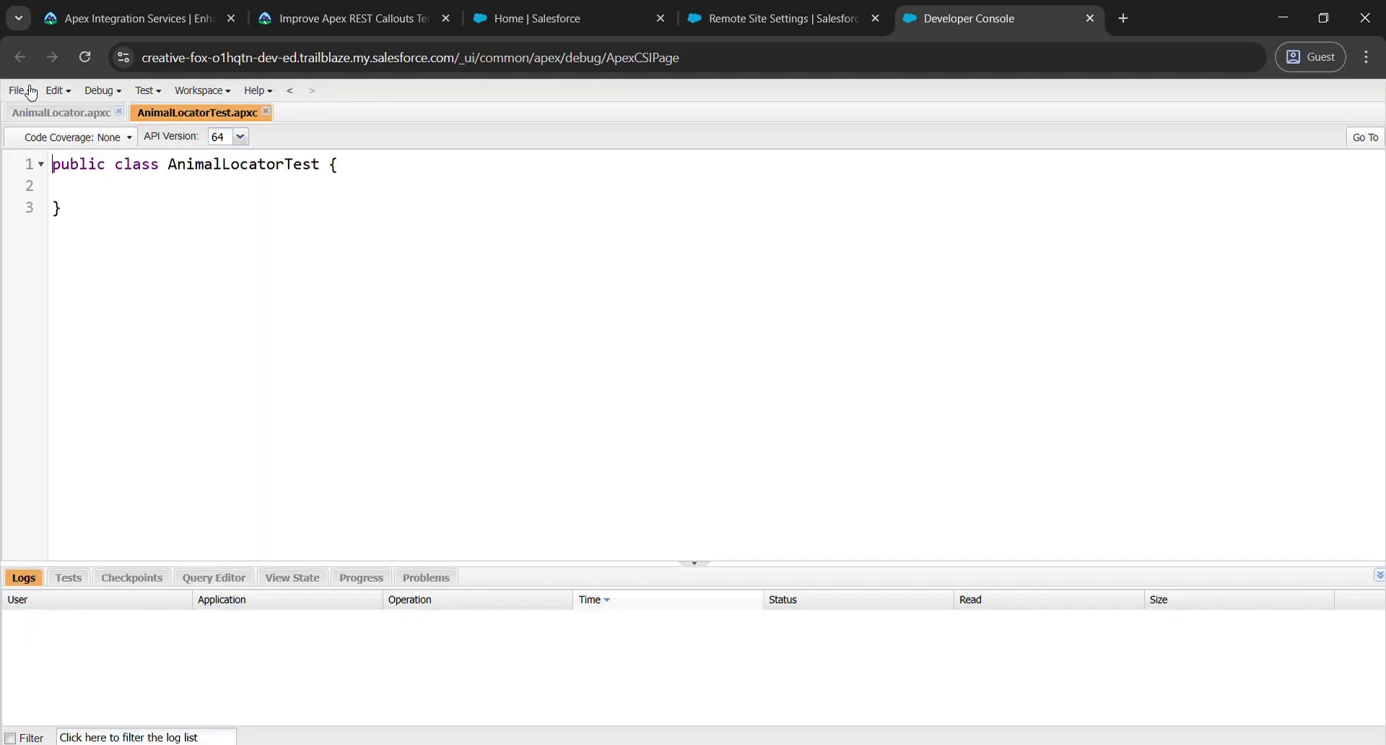
Step: Start another new Apex class and copy the AnimalLocatorMock name from the challenge
{"action": "left_click", "coordinate": [28, 92]}
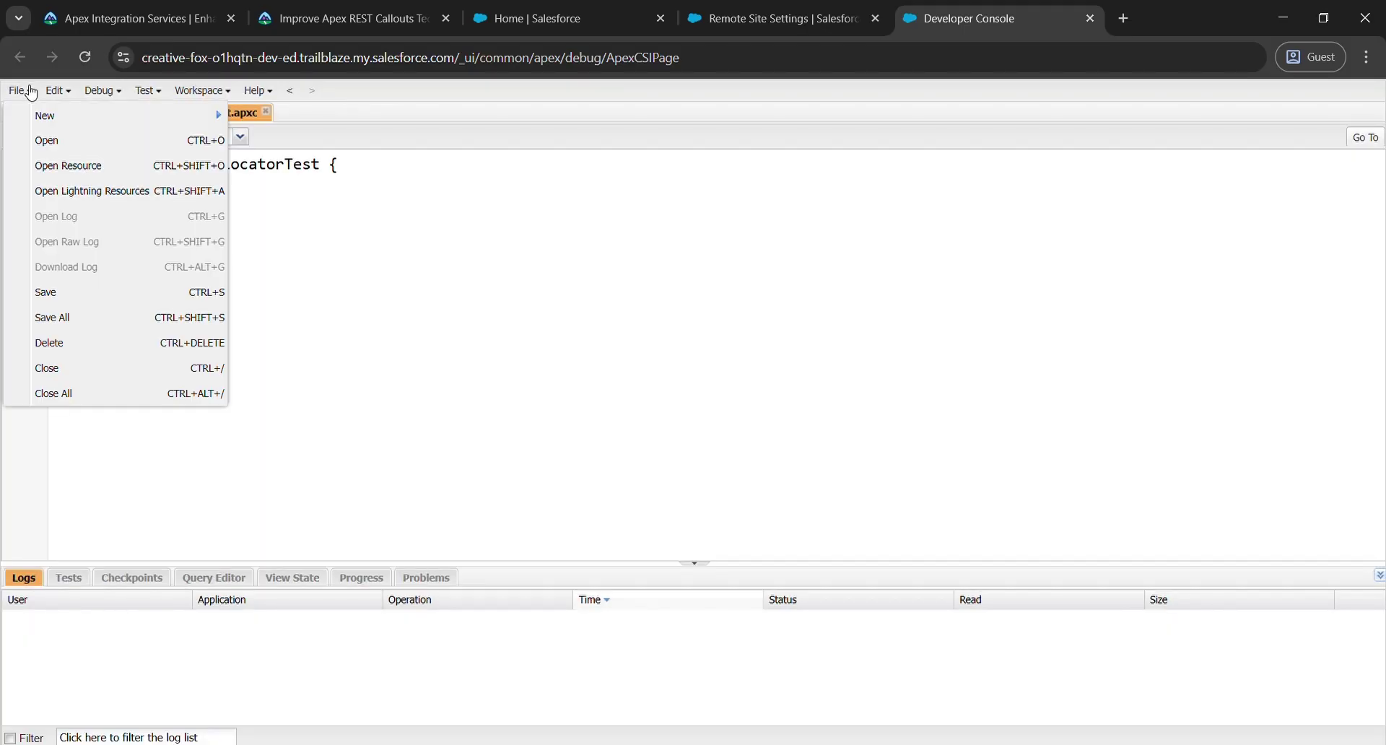
{"action": "mouse_move", "coordinate": [44, 116]}
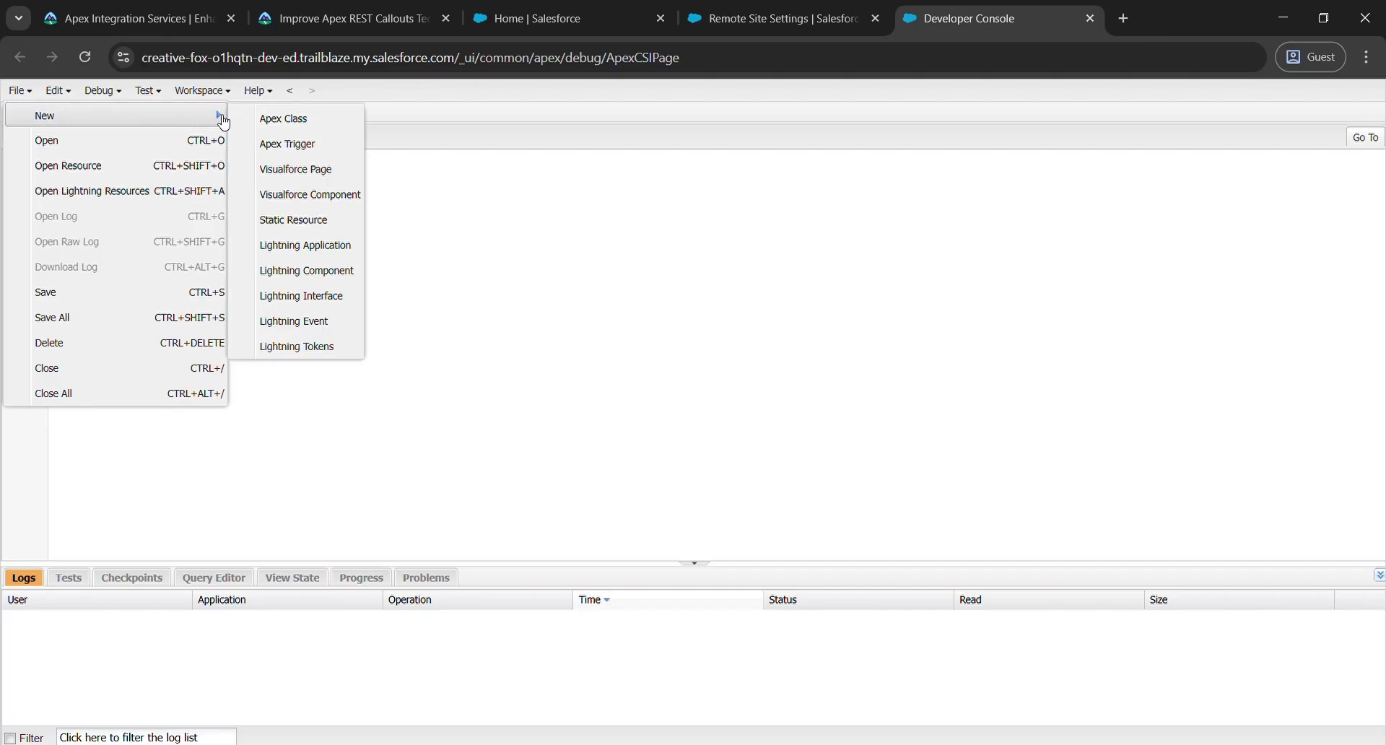
{"action": "left_click", "coordinate": [264, 120]}
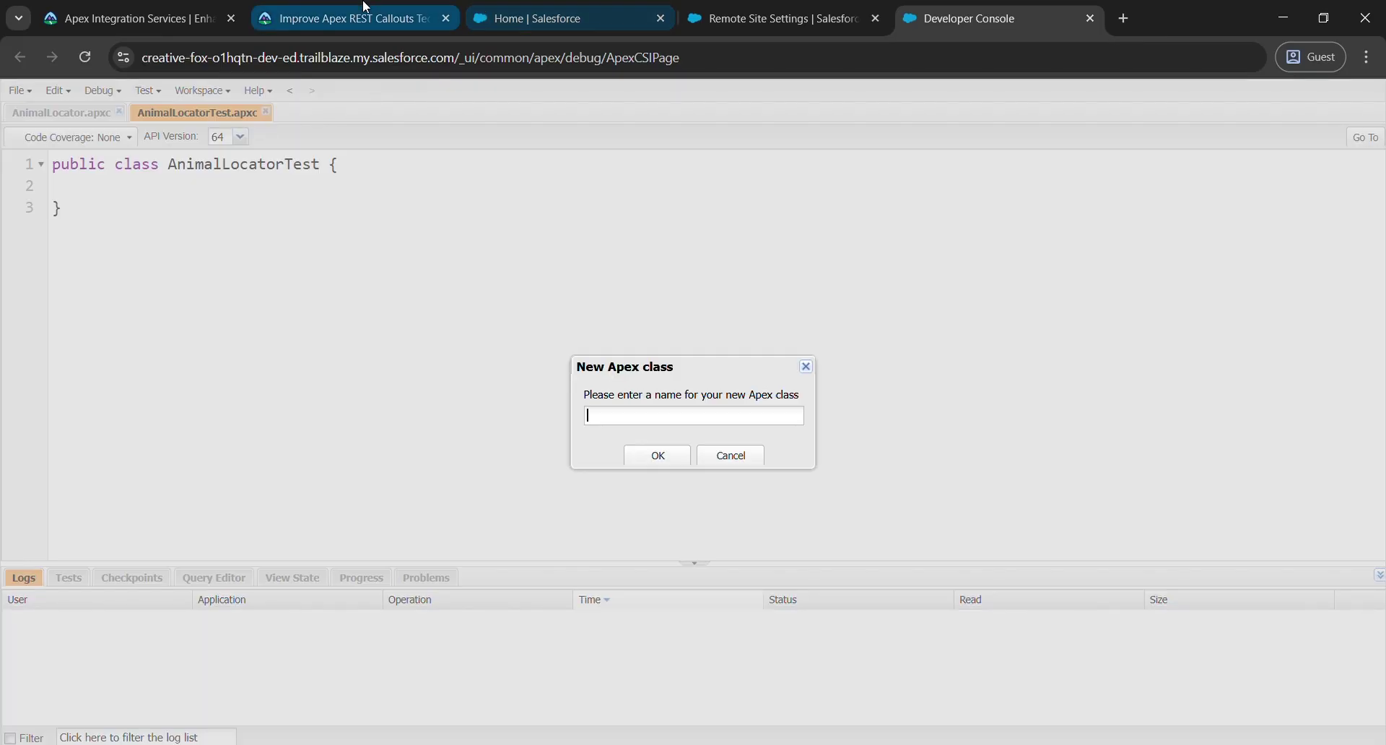
{"action": "left_click", "coordinate": [346, 18]}
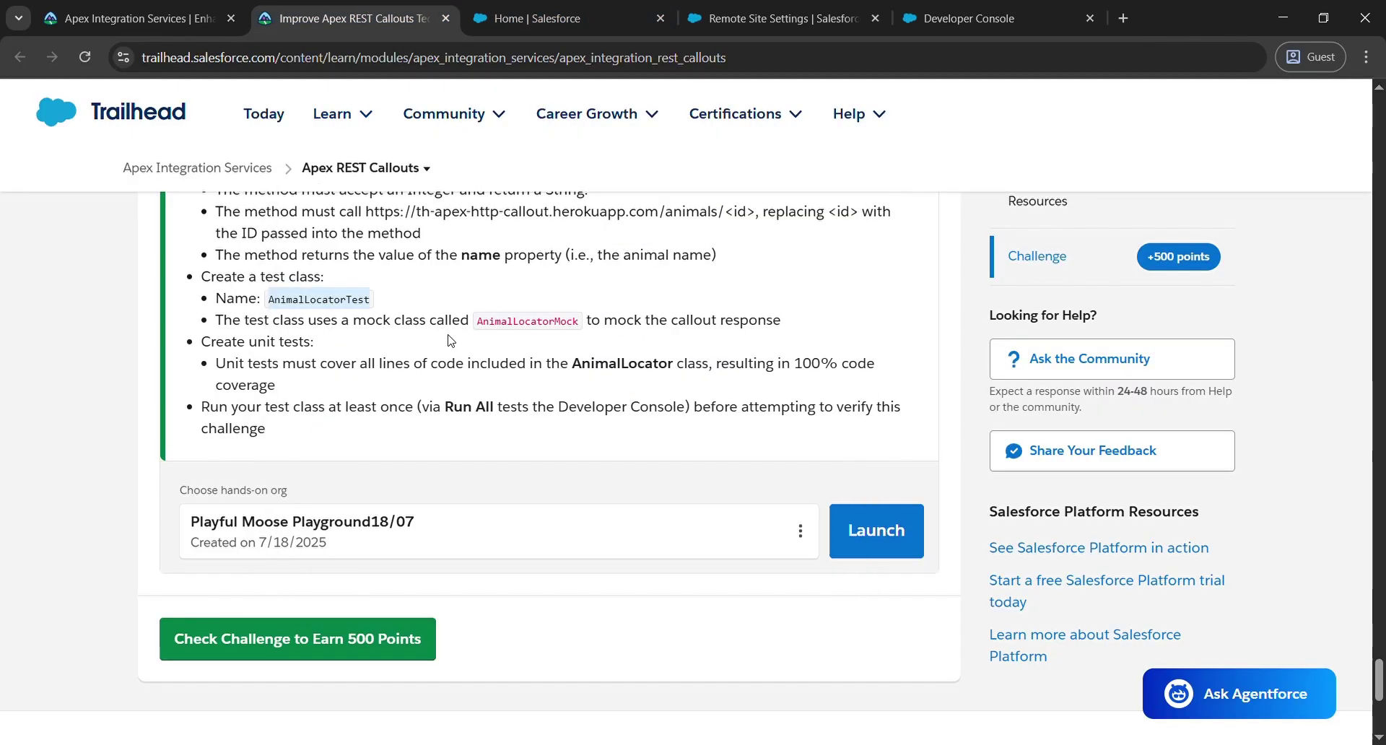
{"action": "left_click_drag", "start_coordinate": [484, 327], "coordinate": [583, 329]}
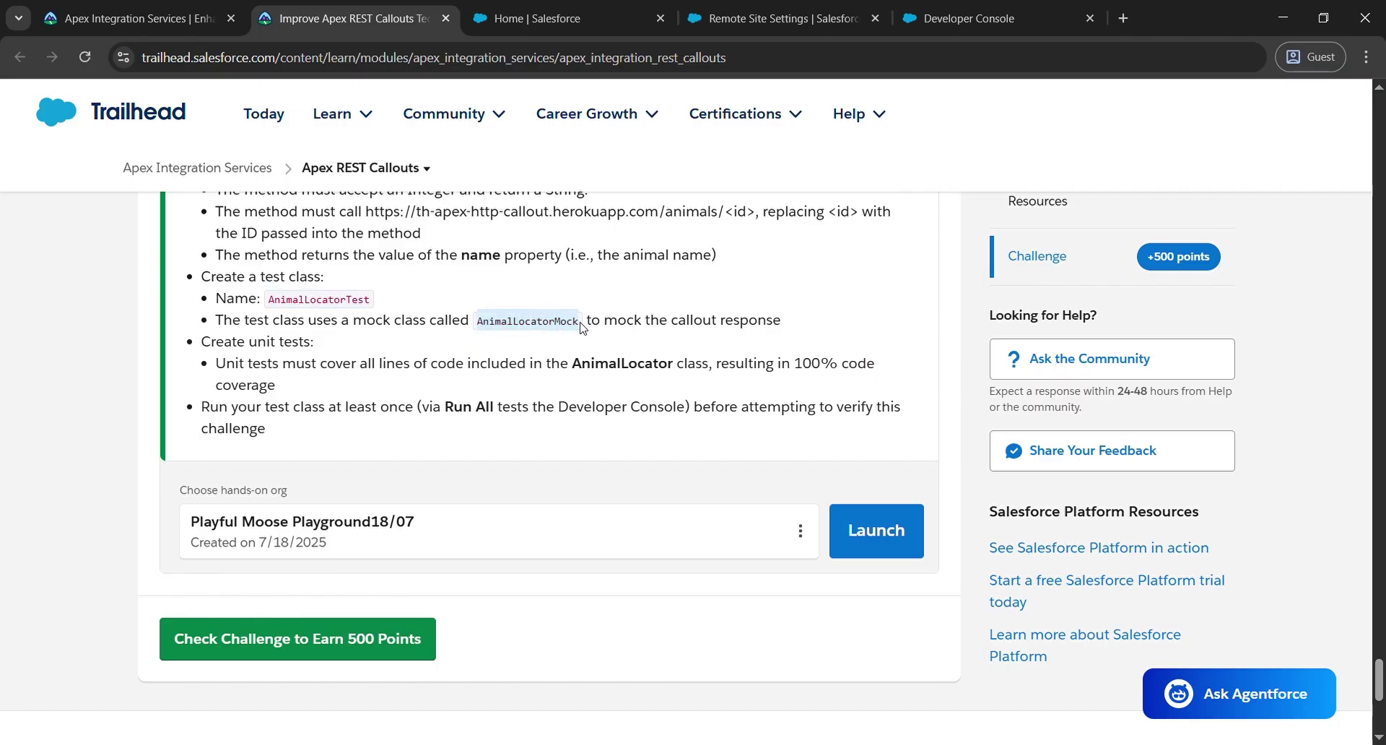
Step: Create the AnimalLocatorMock class and switch back to editing AnimalLocator
{"action": "left_click", "coordinate": [895, 13]}
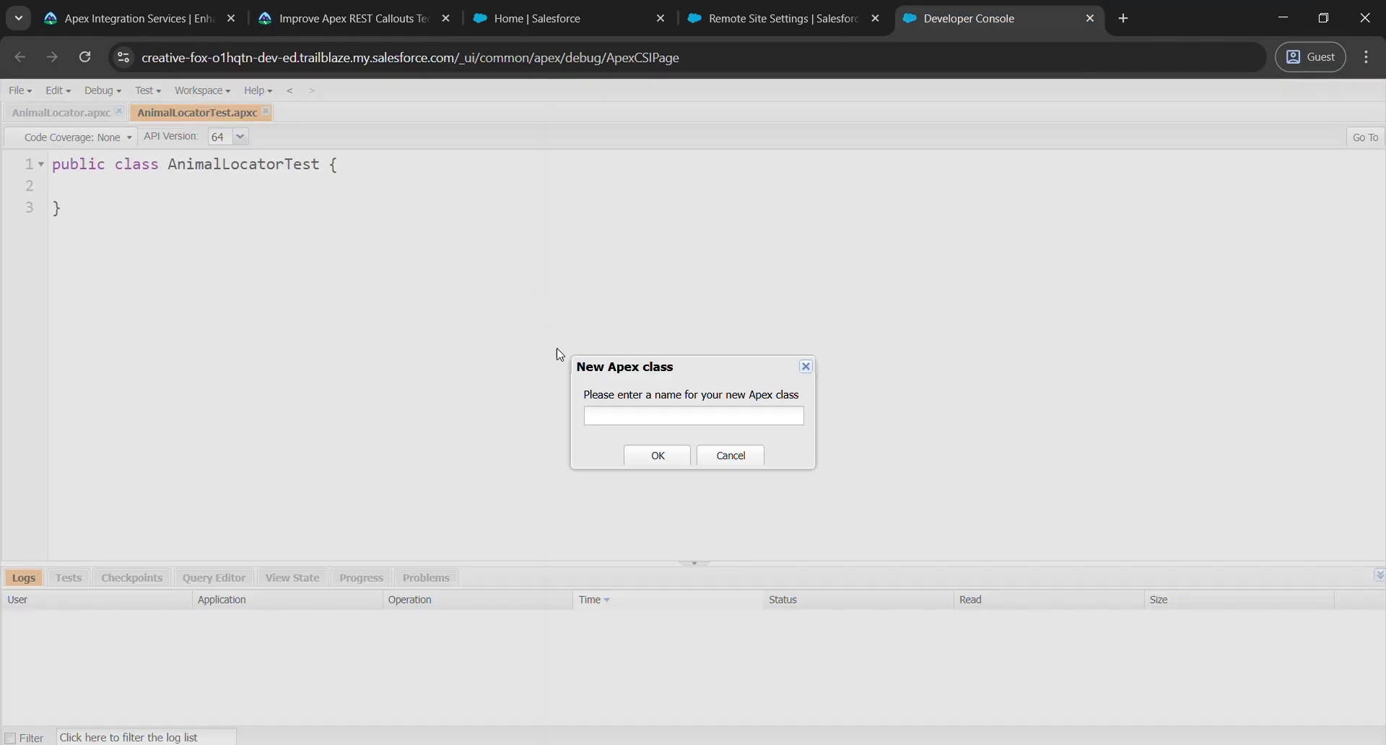
{"action": "type", "text": "AnimalLocatorMock"}
{"action": "left_click", "coordinate": [665, 458]}
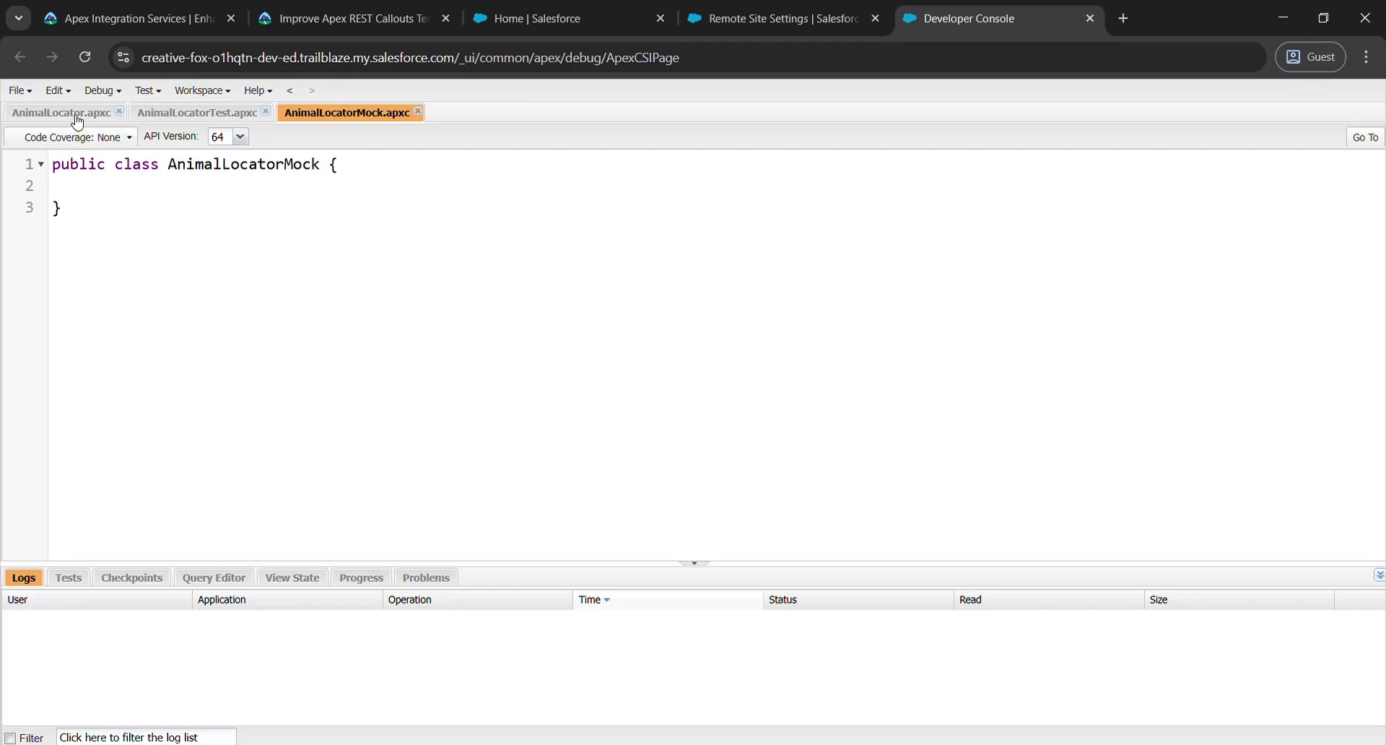
{"action": "left_click", "coordinate": [78, 120]}
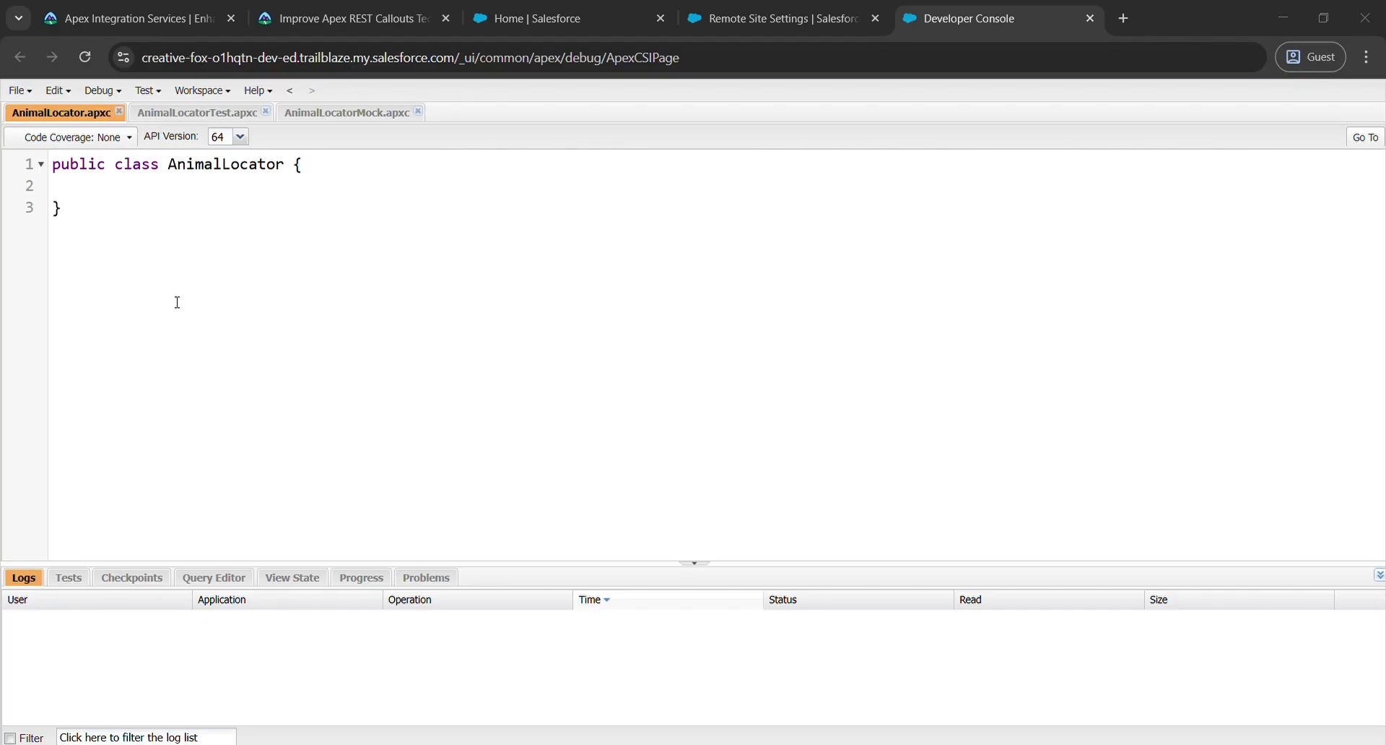
Step: Replace the AnimalLocator stub with the getAnimalNameById callout code
{"action": "left_click", "coordinate": [84, 288]}
{"action": "left_click_drag", "start_coordinate": [52, 209], "coordinate": [45, 166]}
{"action": "key", "text": "ctrl+a"}
{"action": "key", "text": "BackSpace"}
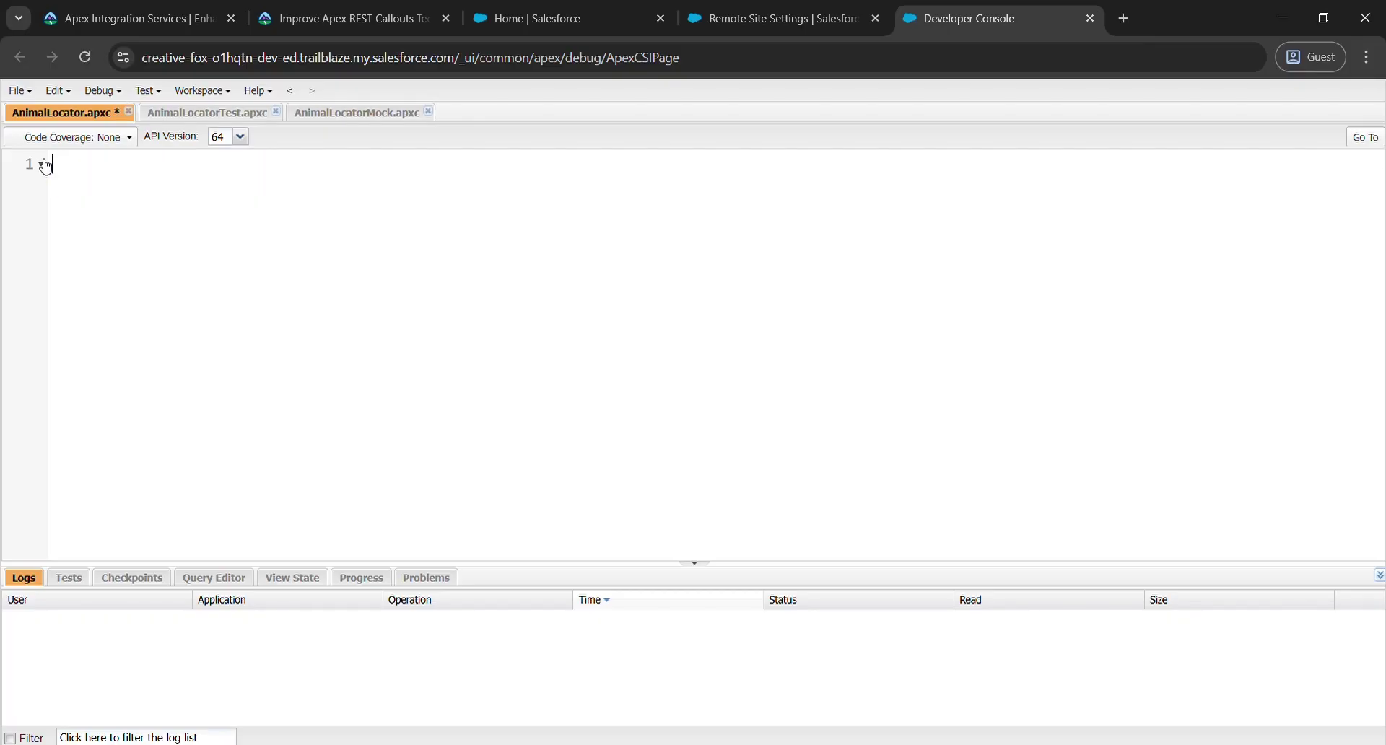
{"action": "type", "text": "public class AnimalLocator{     public static String getAnimalNameById(Integer x){         Http http = new Http();         HttpRequest req = new HttpRequest();         req.setEndpoint('https://th-apex-http-callout.herokuapp.com/animals/' + x);         req.setMethod('GET');         Map<String, Object> animal= new Map<String, Object>();         HttpResponse res = http.send(req);             if (res.getStatusCode() == 200) {         Map<String, Object> results = (Map<String, Object>)JSON.deserializeUntyped(res.getBody());       animal = (Map<String, Object>) results.get('animal');         } return (String)animal.get('name');     } }"}
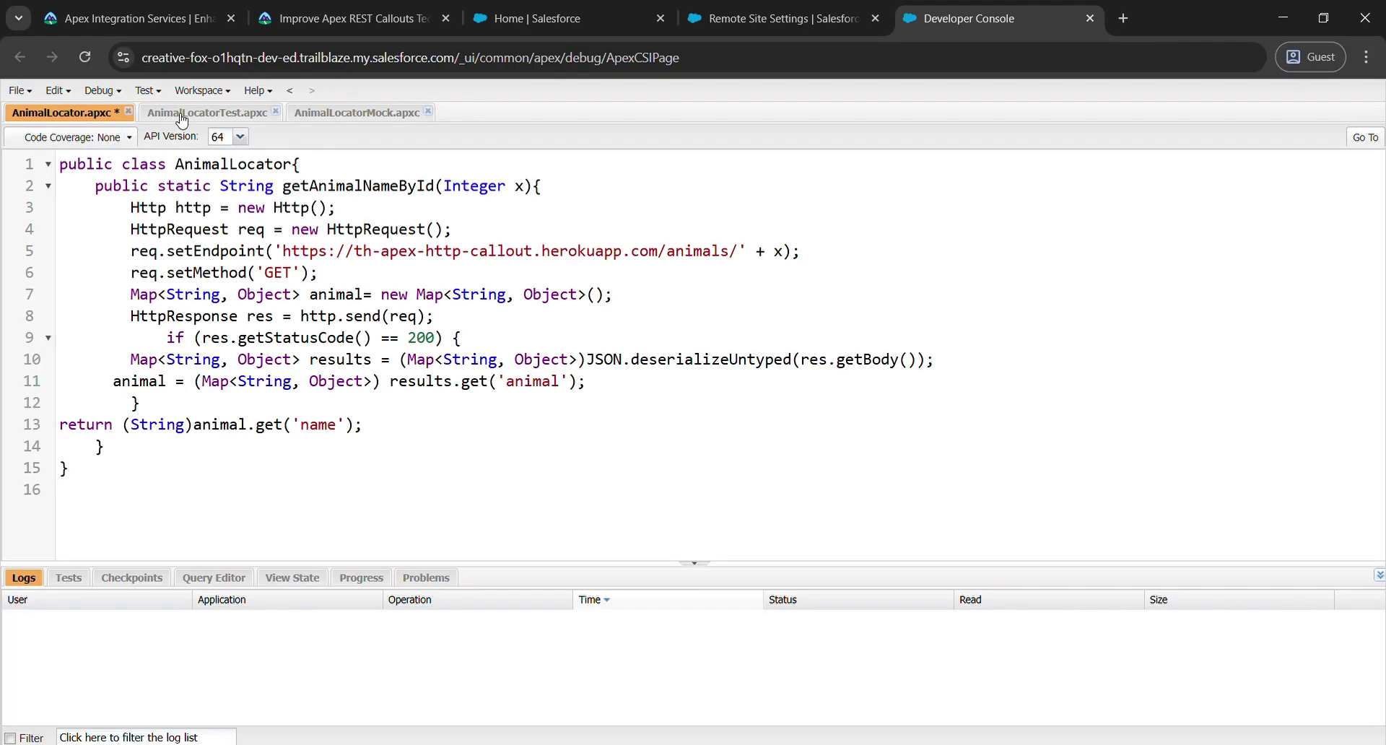
Step: Replace the AnimalLocatorTest stub with the mock-based test method
{"action": "left_click", "coordinate": [181, 115]}
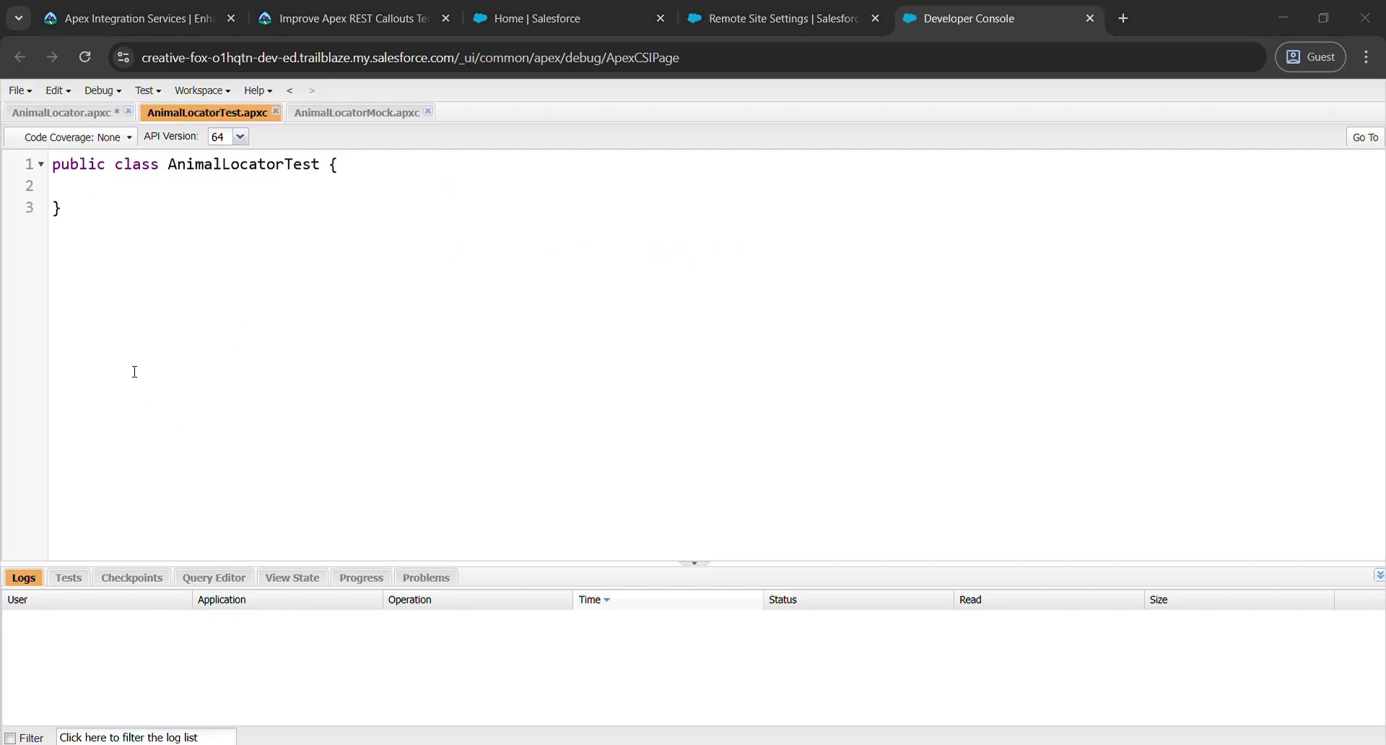
{"action": "left_click", "coordinate": [104, 327]}
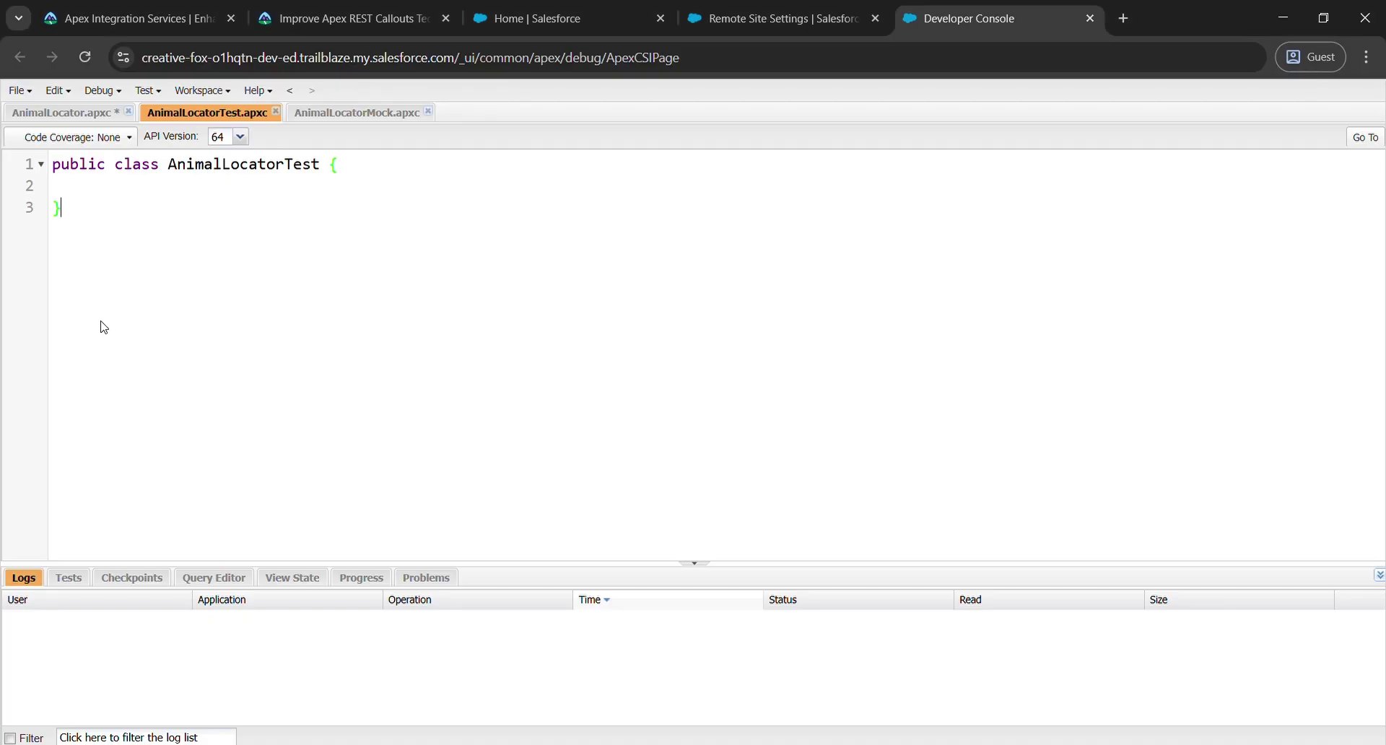
{"action": "left_click_drag", "start_coordinate": [104, 327], "coordinate": [47, 166]}
{"action": "type", "text": "@isTest private class AnimalLocatorTest{     @isTest static void AnimalLocatorMock1() {         Test.setMock(HttpCalloutMock.class, new AnimalLocatorMock());         string result = AnimalLocator.getAnimalNameById(3);         String expectedResult = 'chicken';         System.assertEquals(result,expectedResult );     } }"}
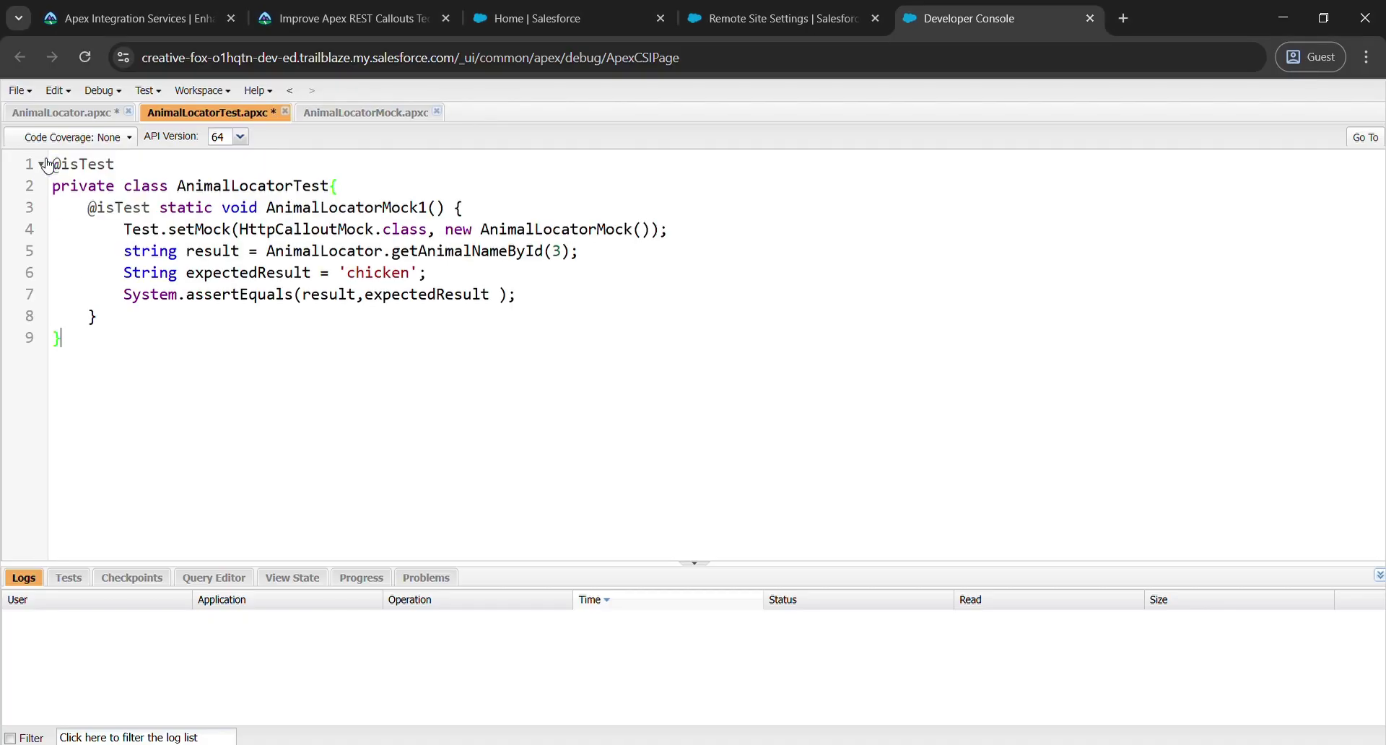
Step: Paste the HttpCalloutMock fake-response code into AnimalLocatorMock and save it
{"action": "left_click", "coordinate": [323, 113]}
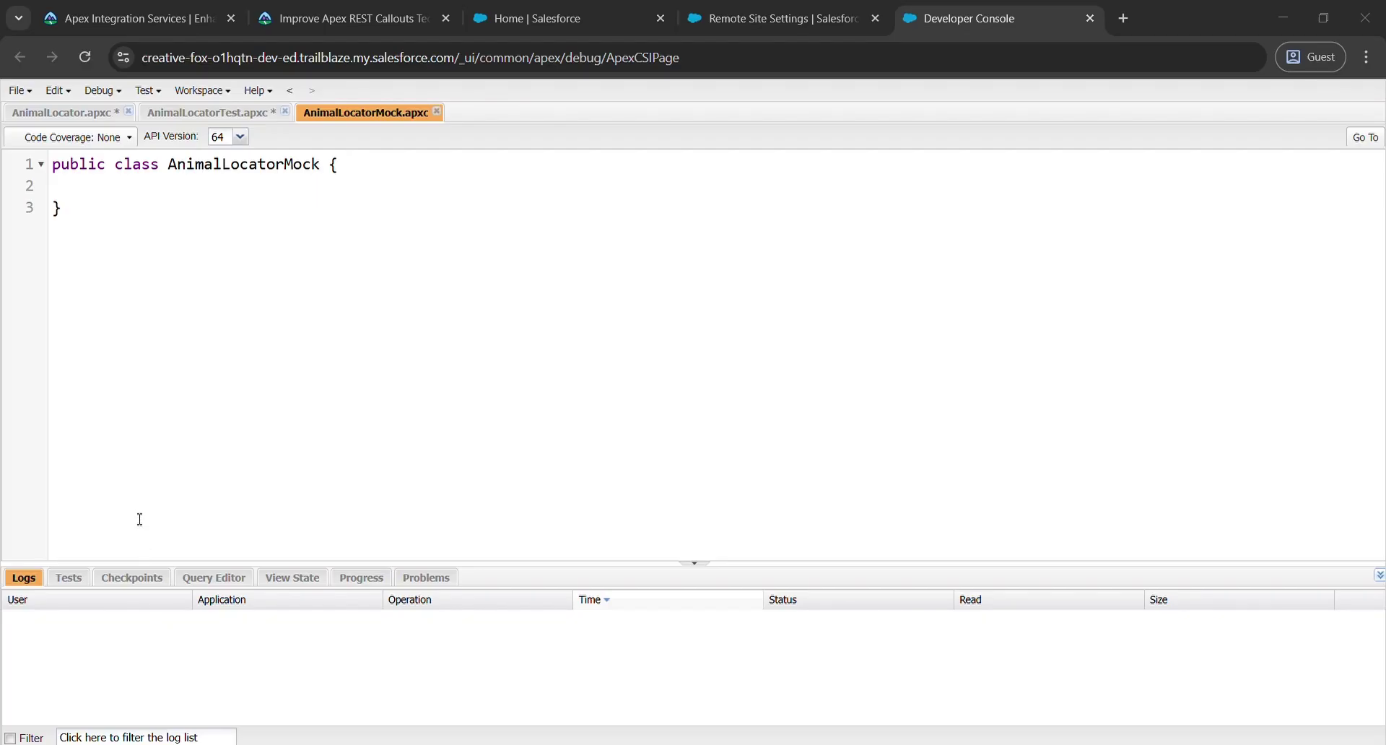
{"action": "left_click_drag", "start_coordinate": [54, 208], "coordinate": [54, 163]}
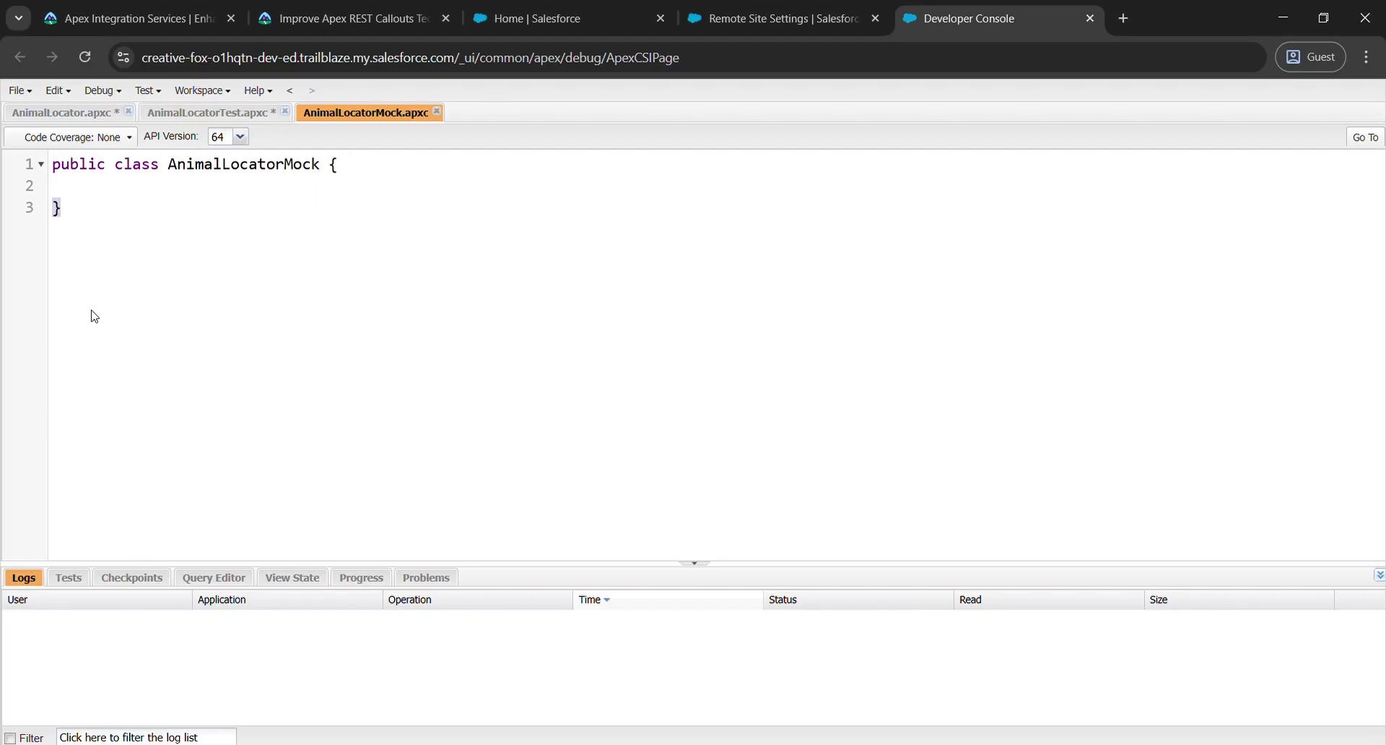
{"action": "key", "text": "ctrl+a"}
{"action": "type", "text": "@isTest global class AnimalLocatorMock implements HttpCalloutMock {      // Implement this interface method     global HTTPResponse respond(HTTPRequest request) {         // Create a fake response         HttpResponse response = new HttpResponse();         response.setHeader('Content-Type', 'application/json');         response.setBody('{\"animals\": [\"majestic badger\", \"fluffy bunny\", \"scary bear\", \"chicken\", \"mighty moose\"]}');         response.setStatusCode(200);         return response;     } }"}
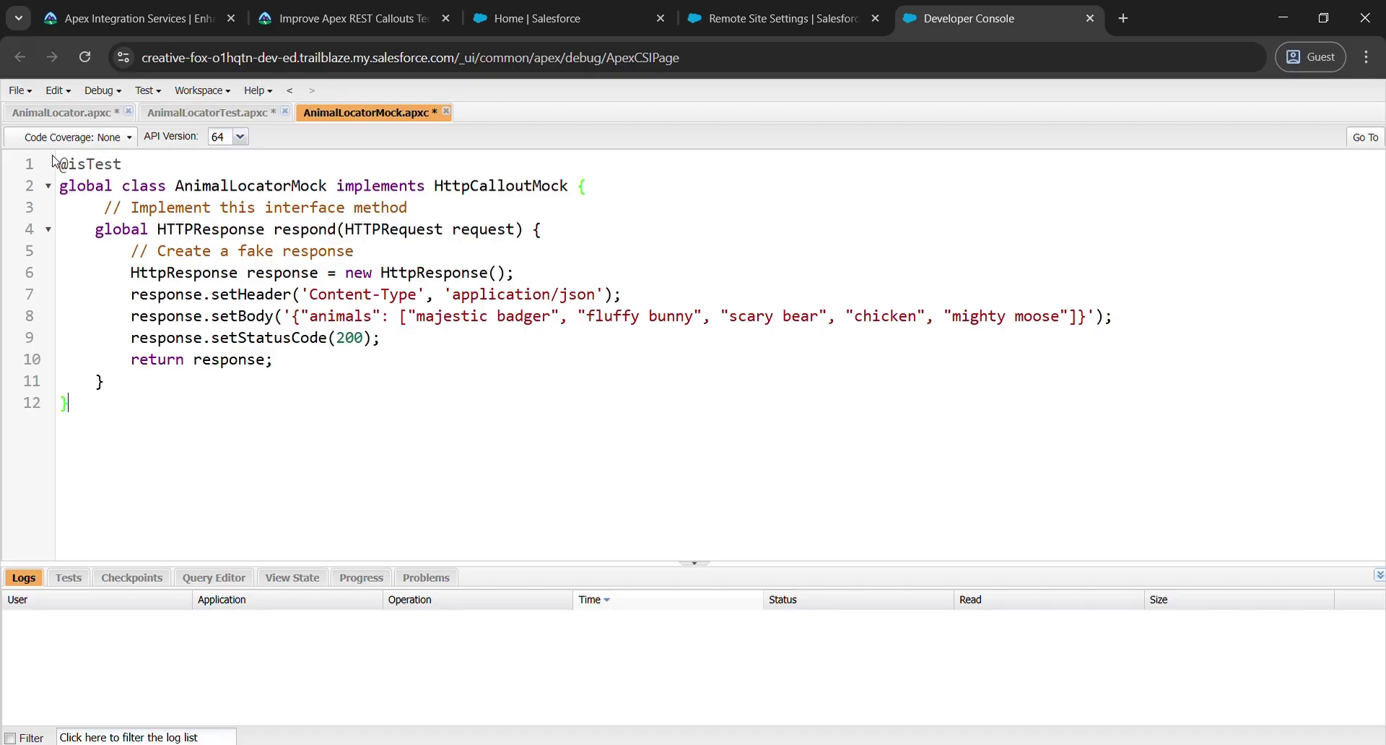
{"action": "key", "text": "ctrl+s"}
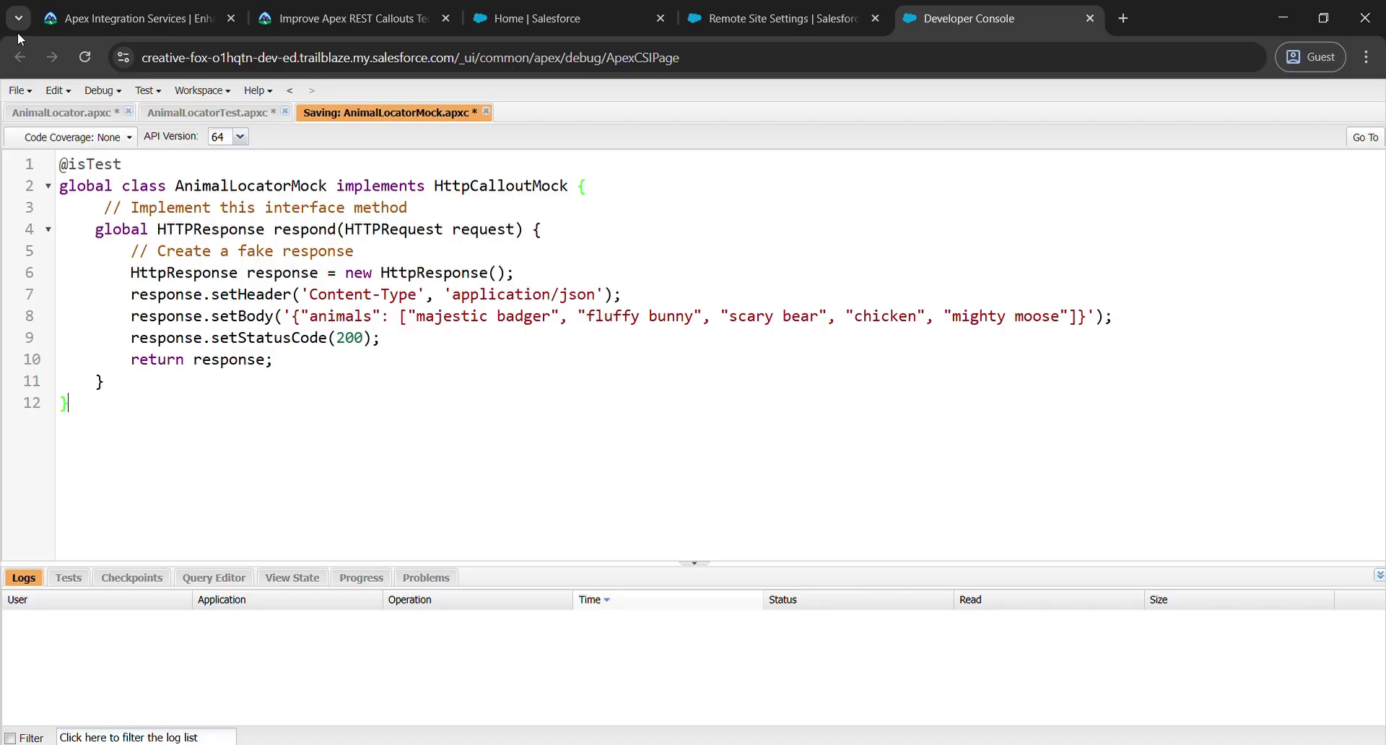
Step: Save all three open Apex classes with File > Save All
{"action": "left_click", "coordinate": [20, 91]}
{"action": "left_click", "coordinate": [84, 115]}
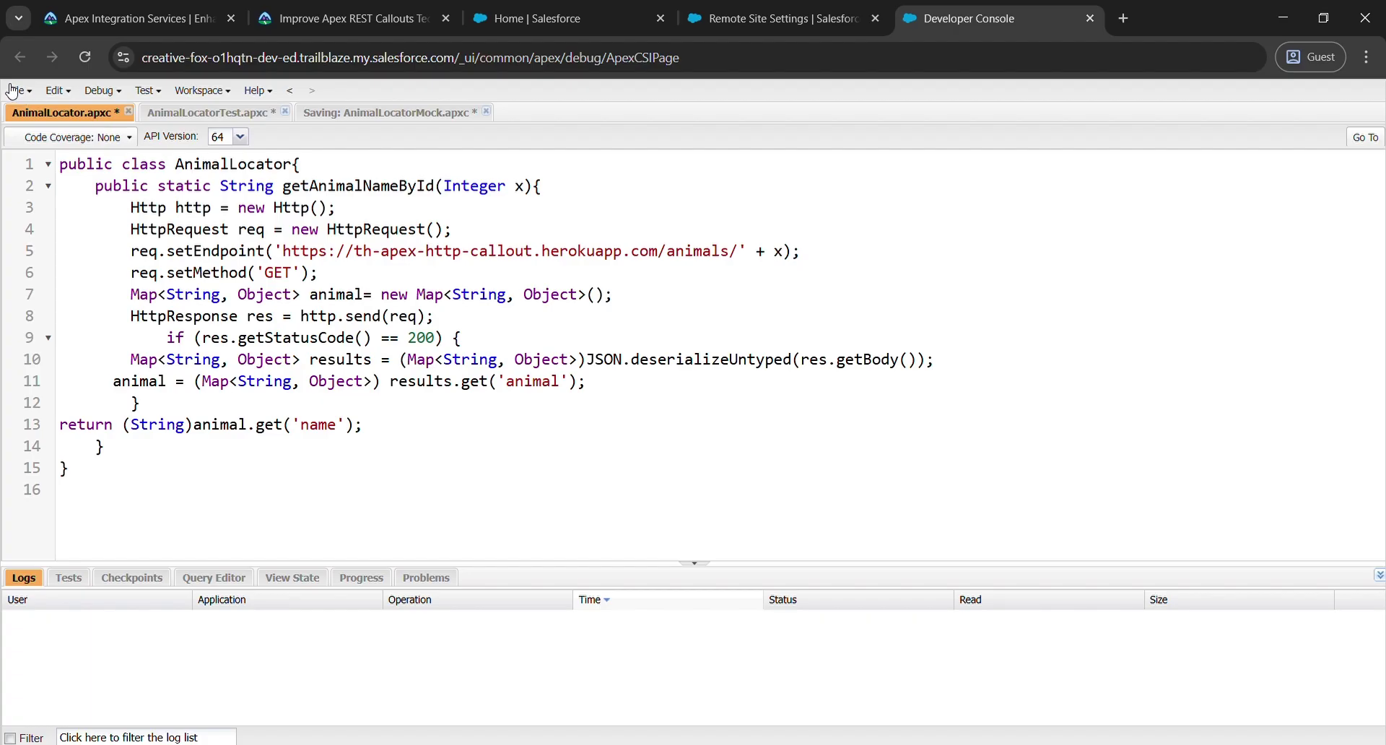
{"action": "left_click", "coordinate": [20, 90]}
{"action": "left_click", "coordinate": [69, 319]}
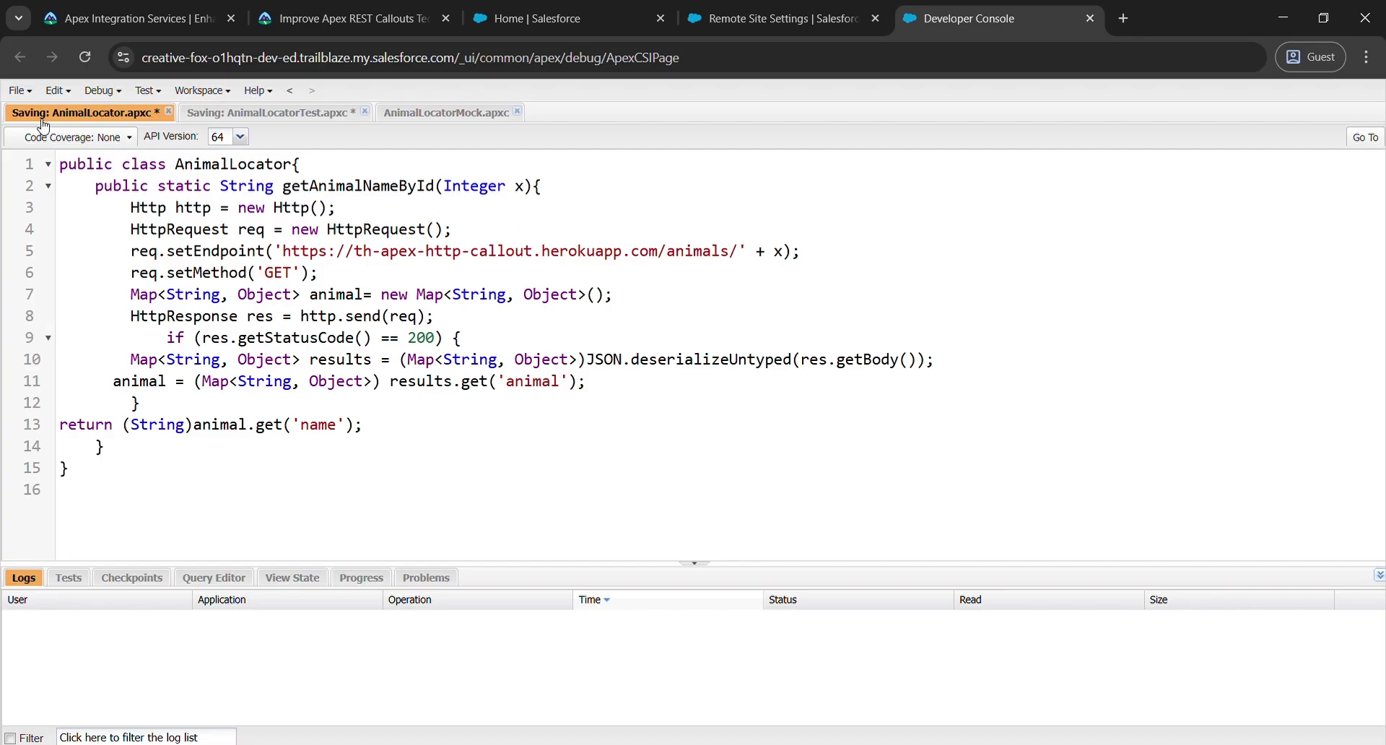
Step: Check the Trailhead challenge, which fails because AnimalLocator lacks 100% code coverage
{"action": "left_click", "coordinate": [336, 6]}
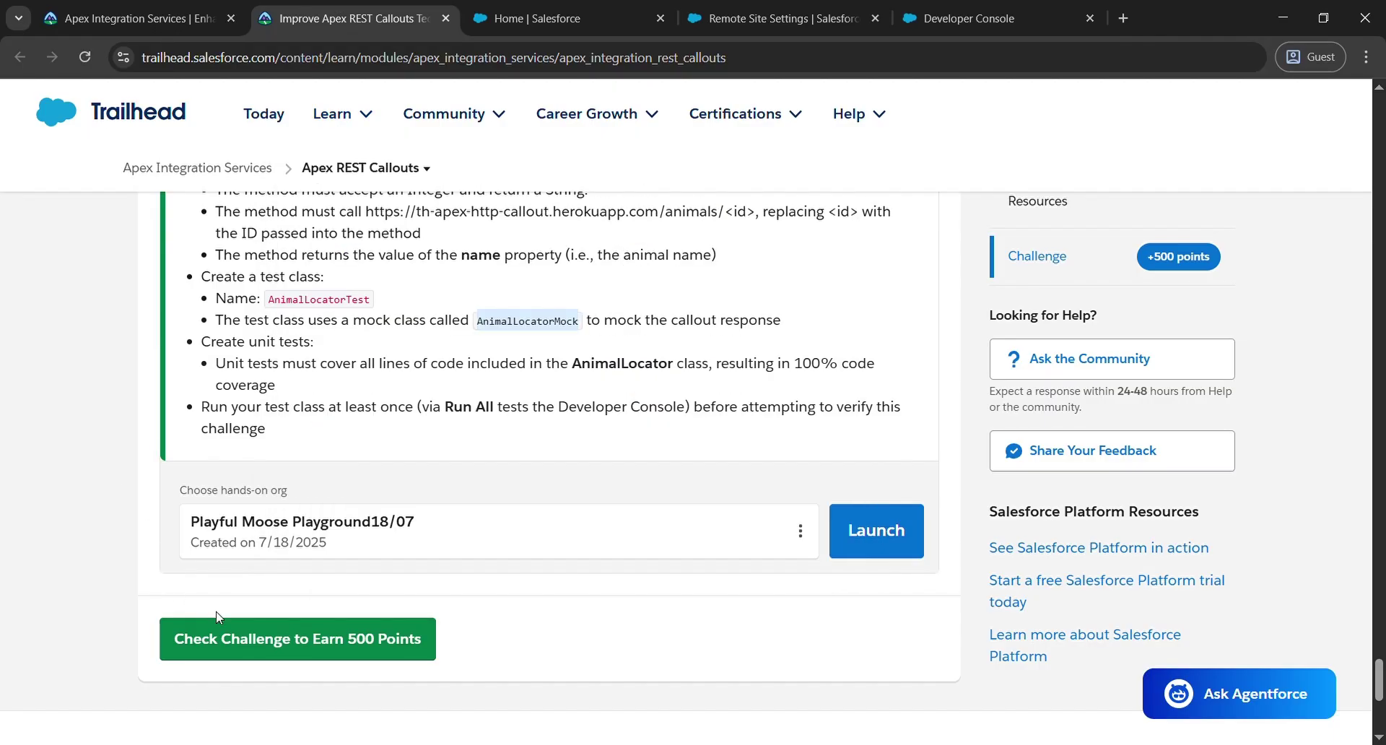
{"action": "left_click", "coordinate": [246, 644]}
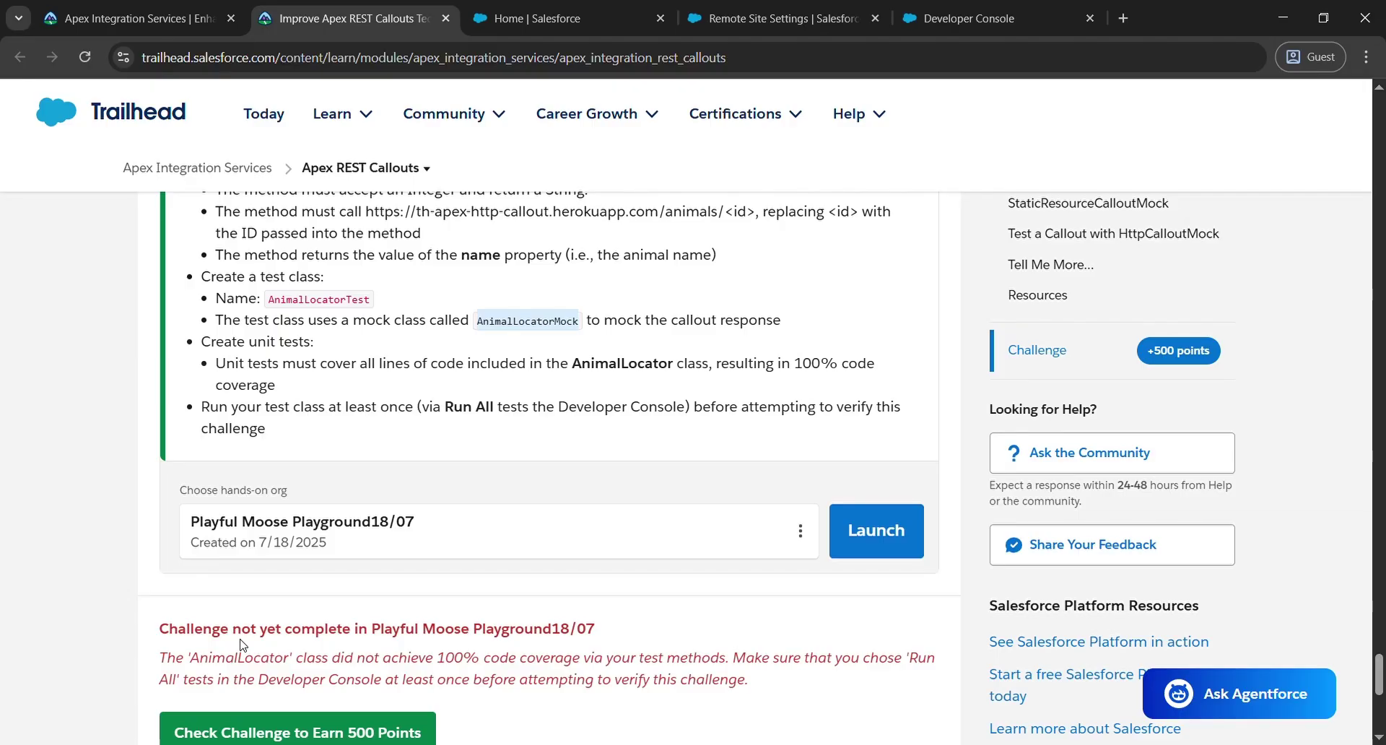
{"action": "left_click", "coordinate": [960, 18]}
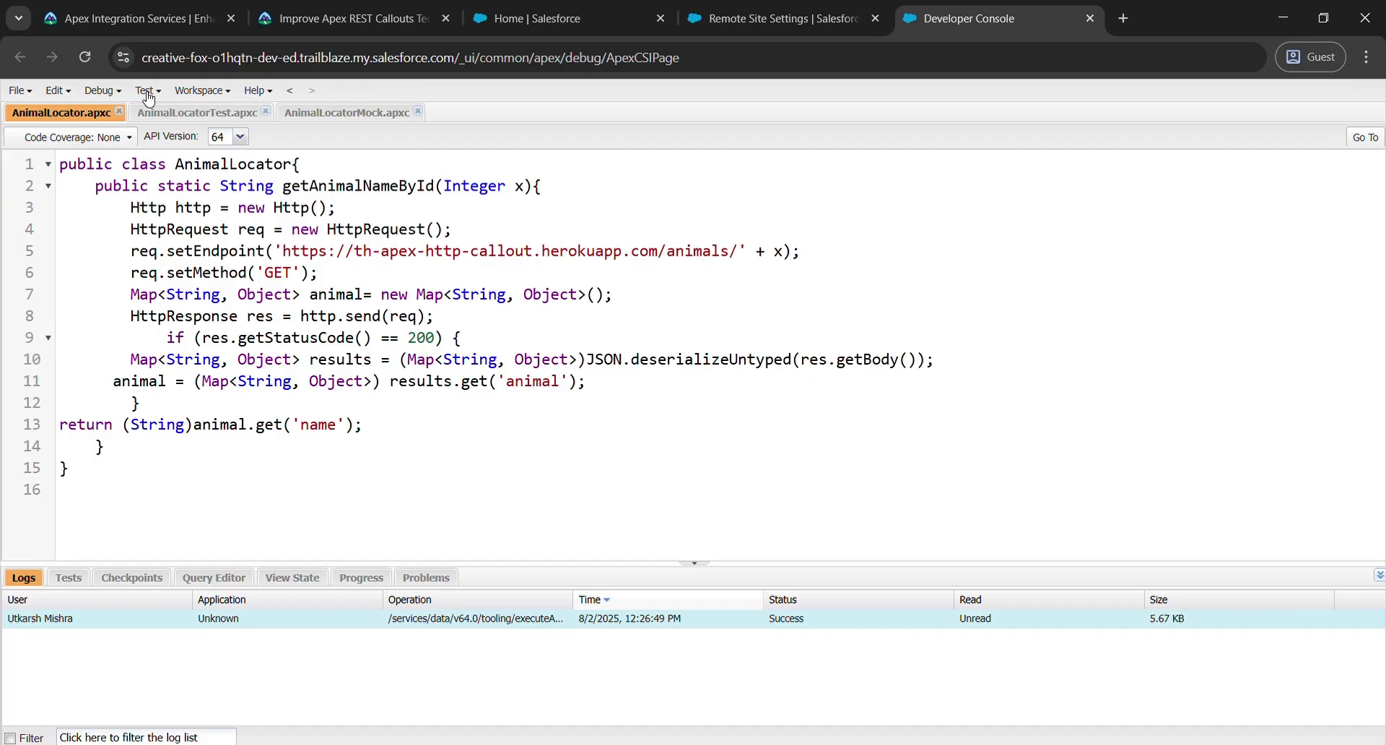
Step: Run all Apex tests, which log an assertion failure expecting status 200
{"action": "left_click", "coordinate": [148, 90]}
{"action": "left_click", "coordinate": [189, 214]}
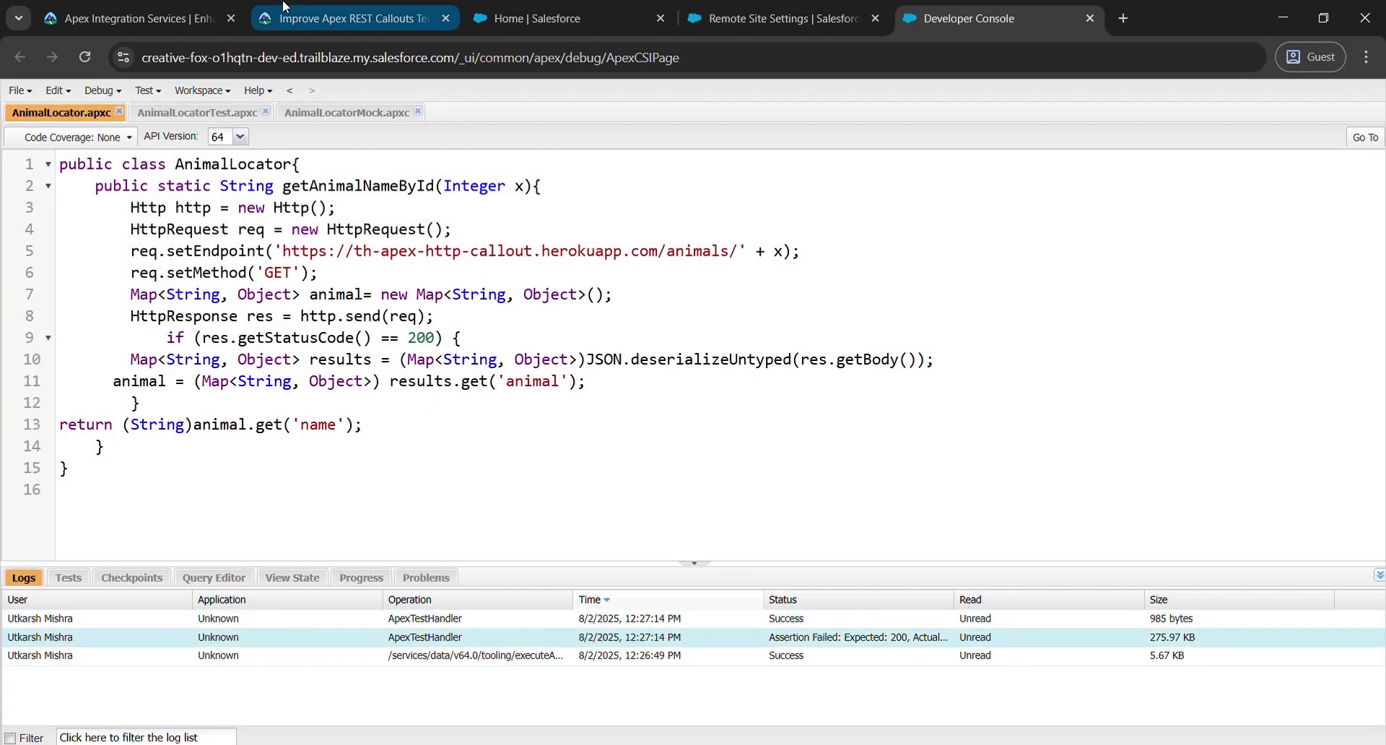
{"action": "left_click", "coordinate": [283, 14]}
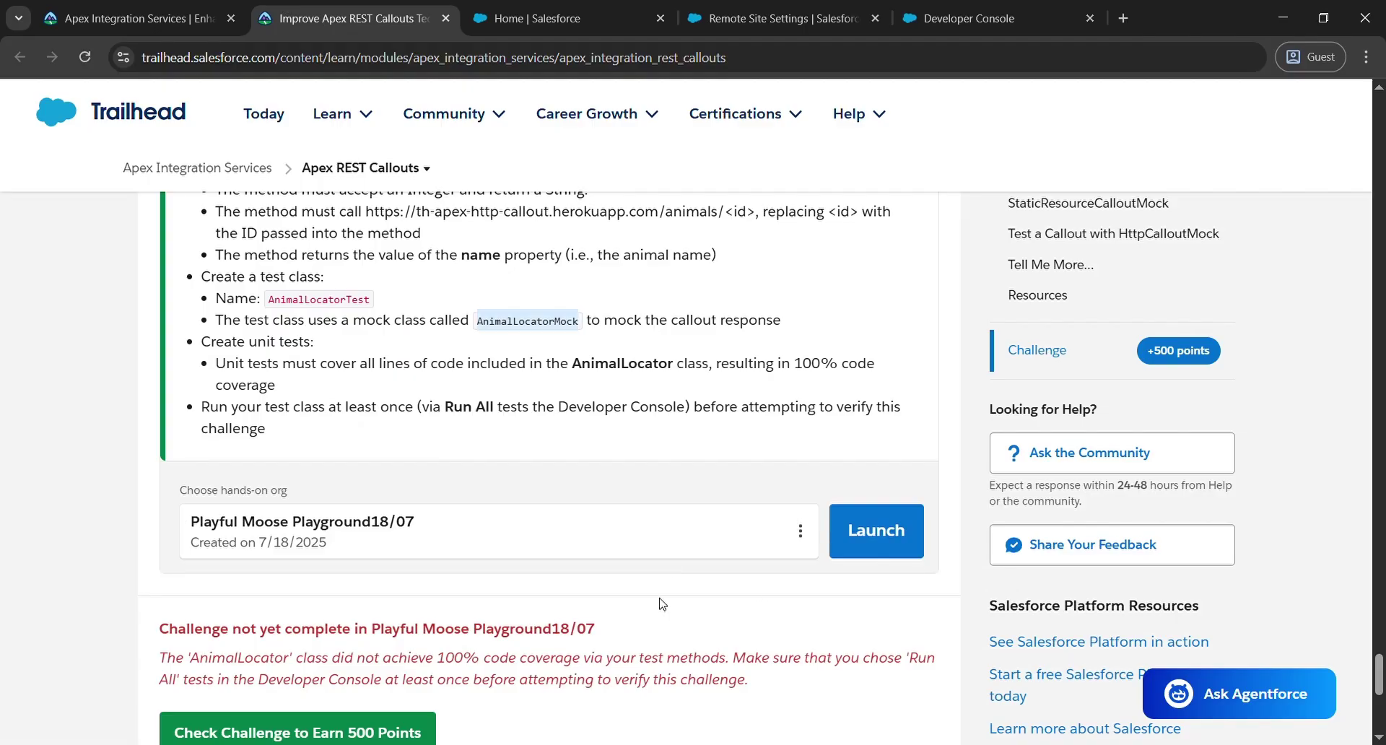
Step: Run Check Challenge to Earn 500 Points again for the REST callout challenge
{"action": "scroll", "coordinate": [662, 604], "scroll_direction": "down", "scroll_amount": 5}
{"action": "left_click", "coordinate": [341, 418]}
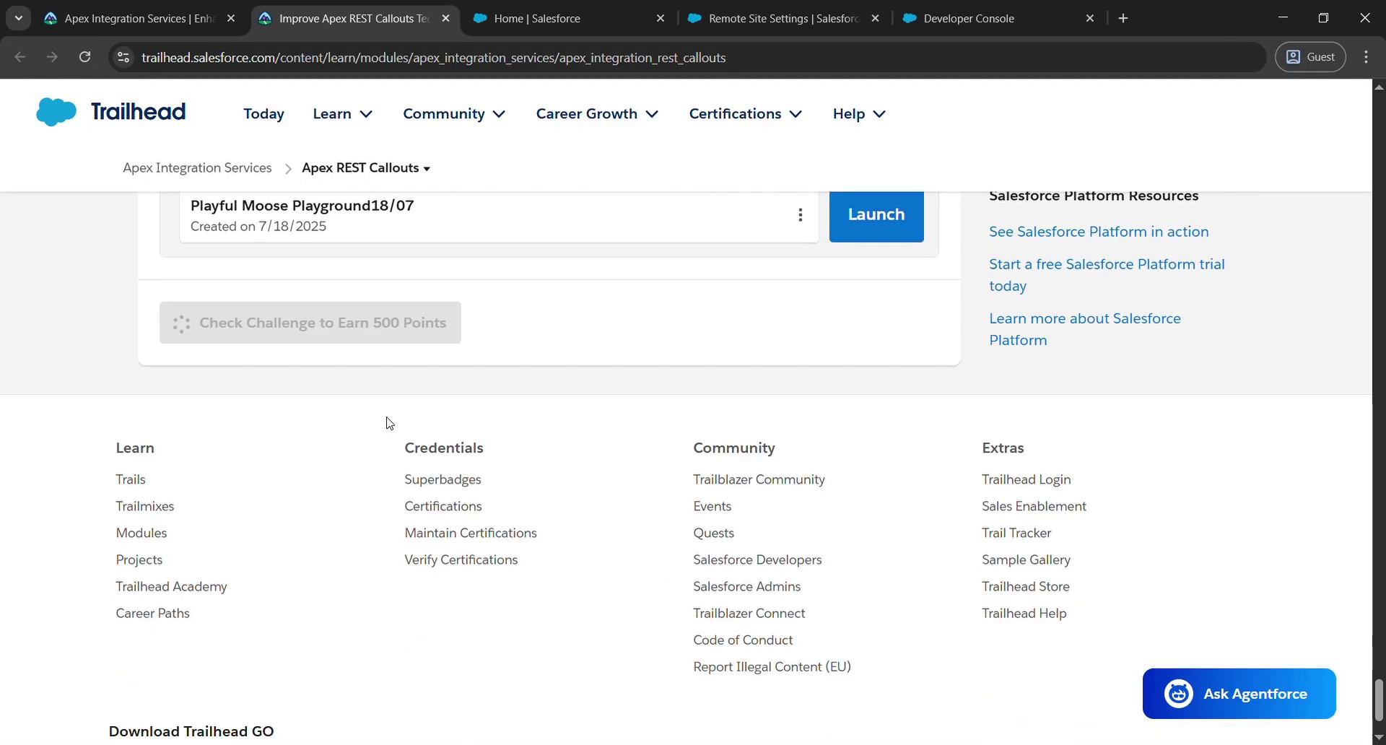
{"action": "scroll", "coordinate": [600, 459], "scroll_direction": "up", "scroll_amount": 2}
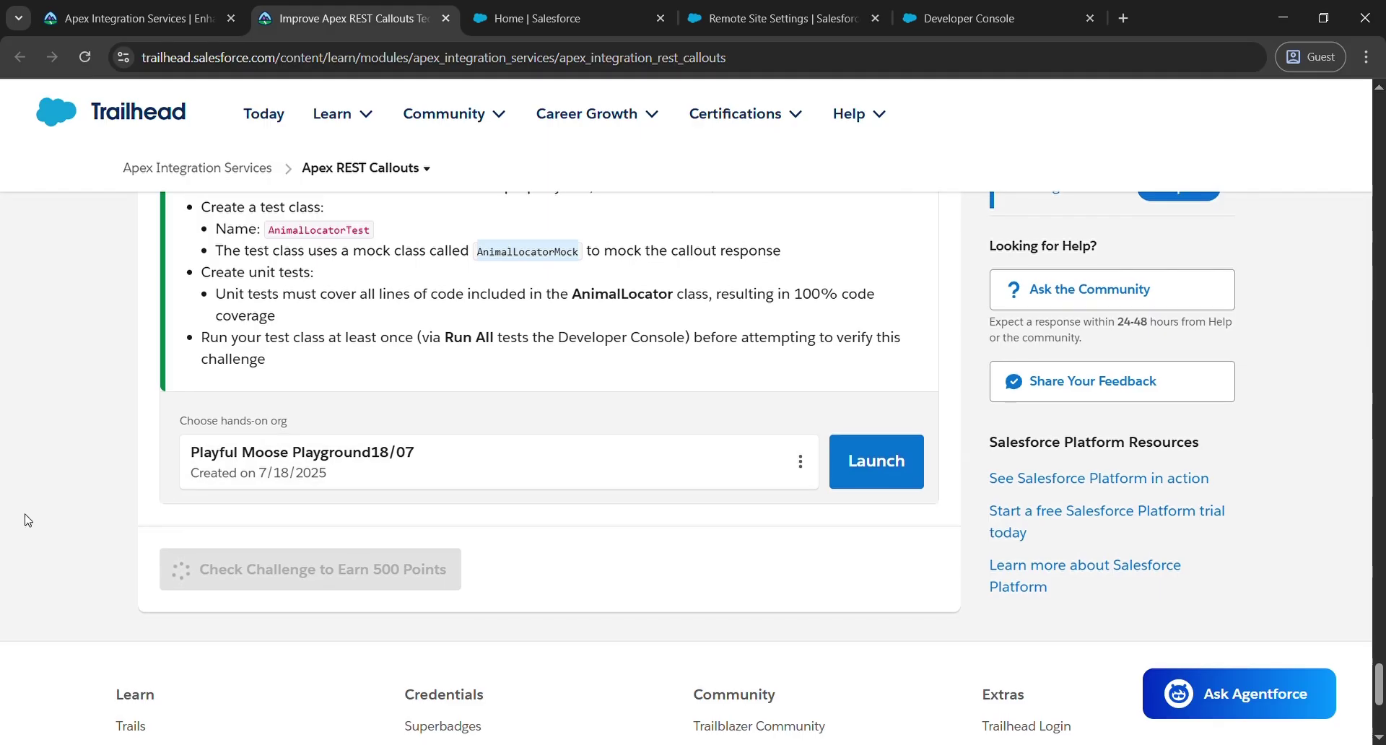
{"action": "scroll", "coordinate": [27, 520], "scroll_direction": "up", "scroll_amount": 1}
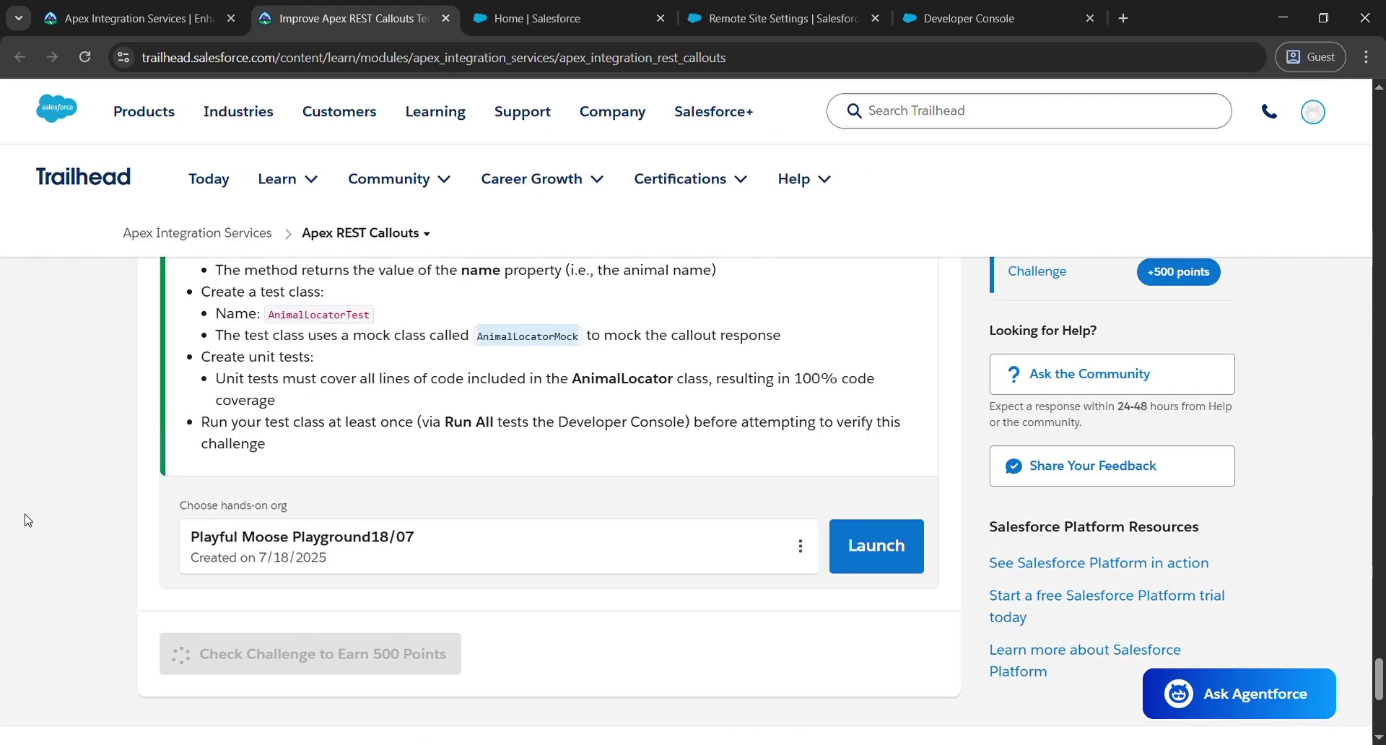